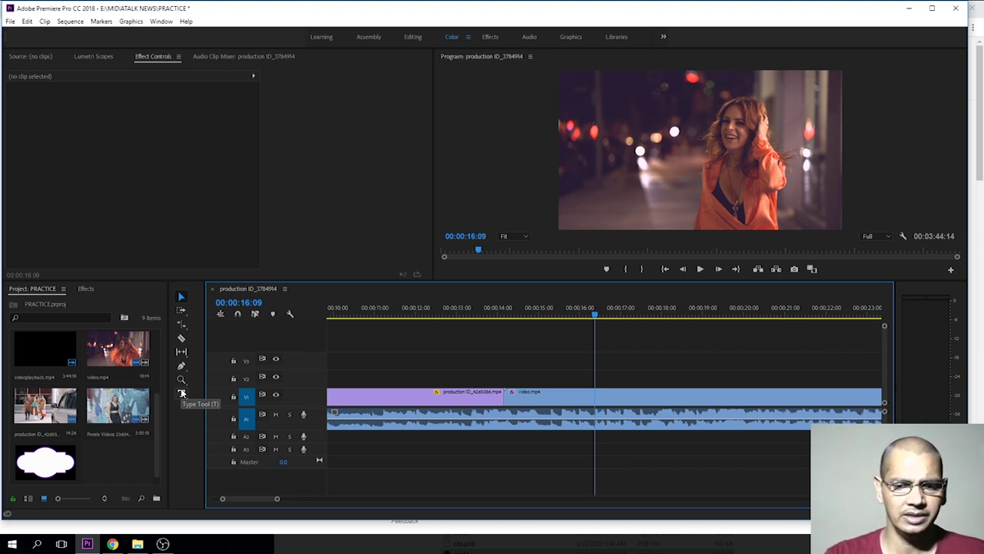
# Add a 'TRACK MATTE KEY' text graphic on V2 over the street video and scale it up
pyautogui.click(182, 396)
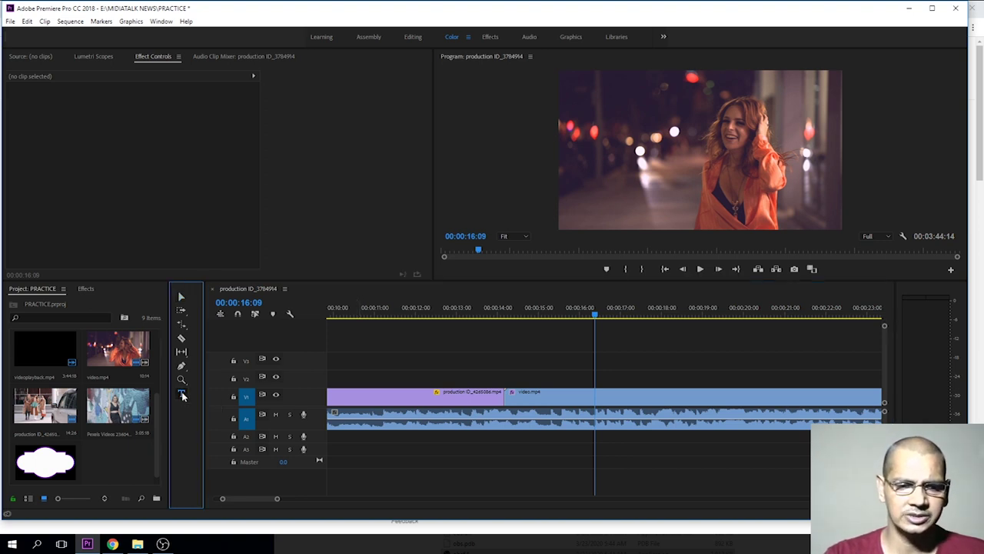
pyautogui.click(613, 165)
pyautogui.click(637, 171)
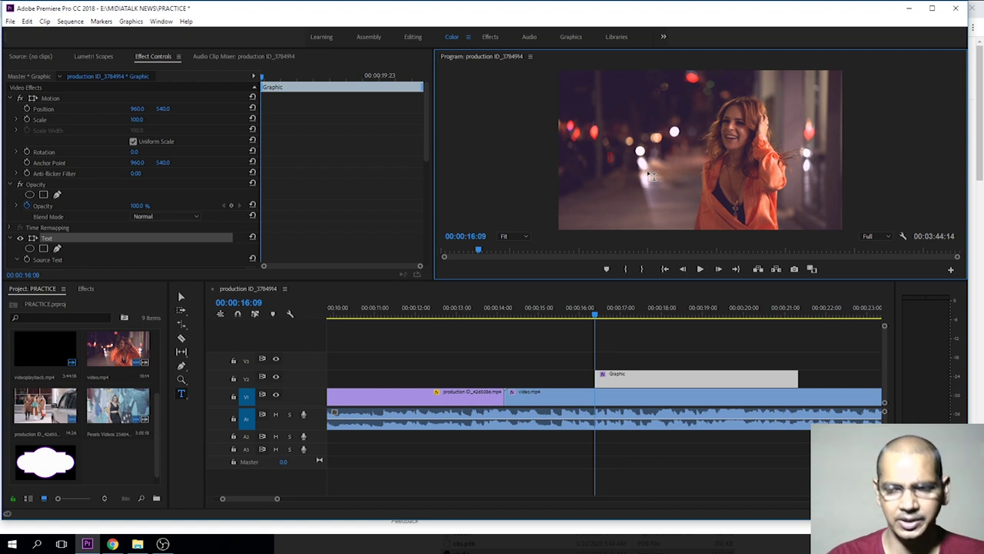
pyautogui.write('TRACK MA')
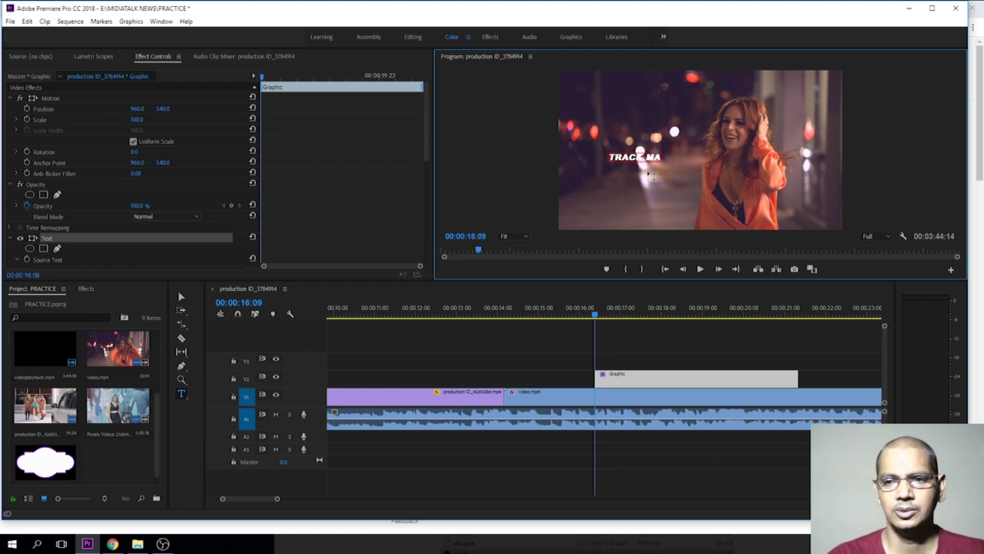
pyautogui.write('TTE KEY')
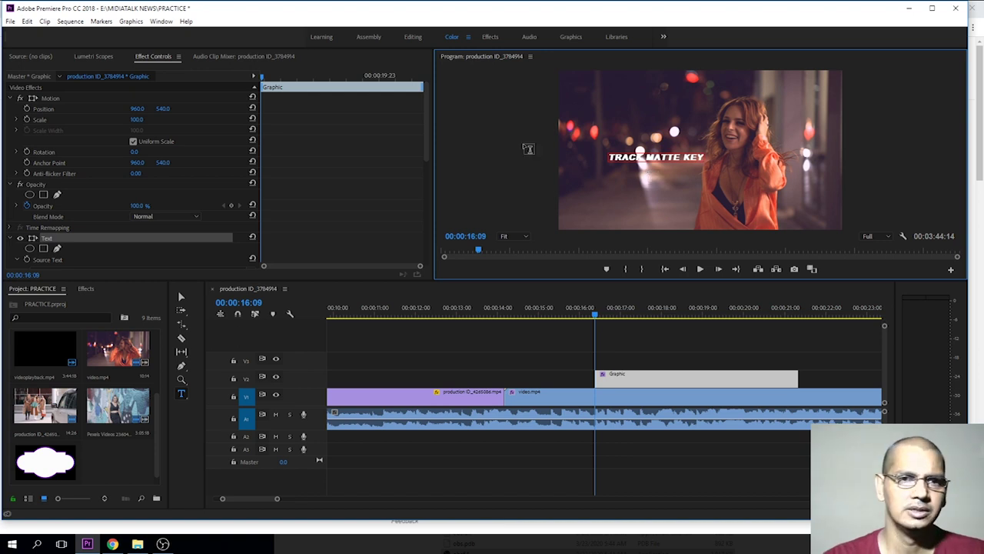
pyautogui.click(181, 299)
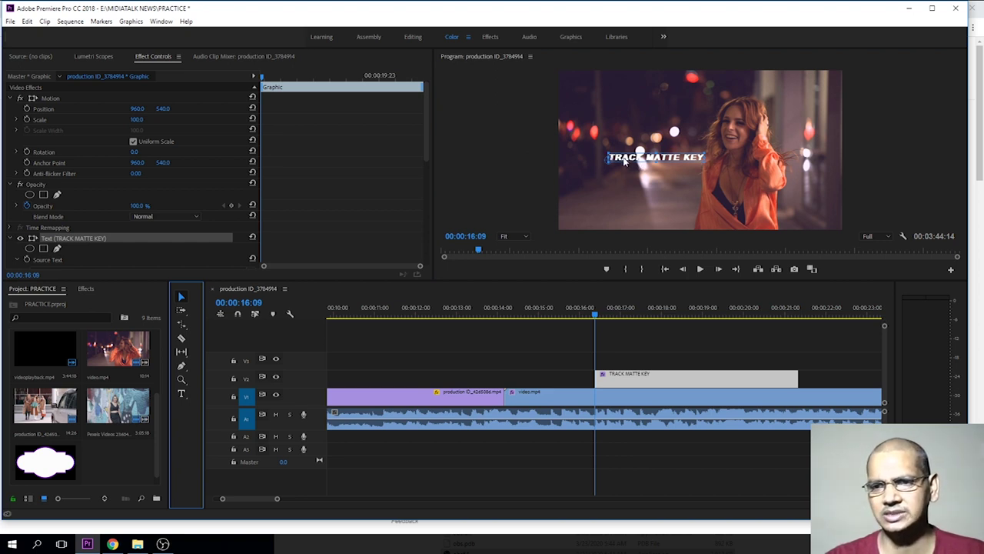
pyautogui.moveTo(707, 163)
pyautogui.mouseDown()
pyautogui.moveTo(721, 173)
pyautogui.moveTo(686, 186)
pyautogui.mouseUp()
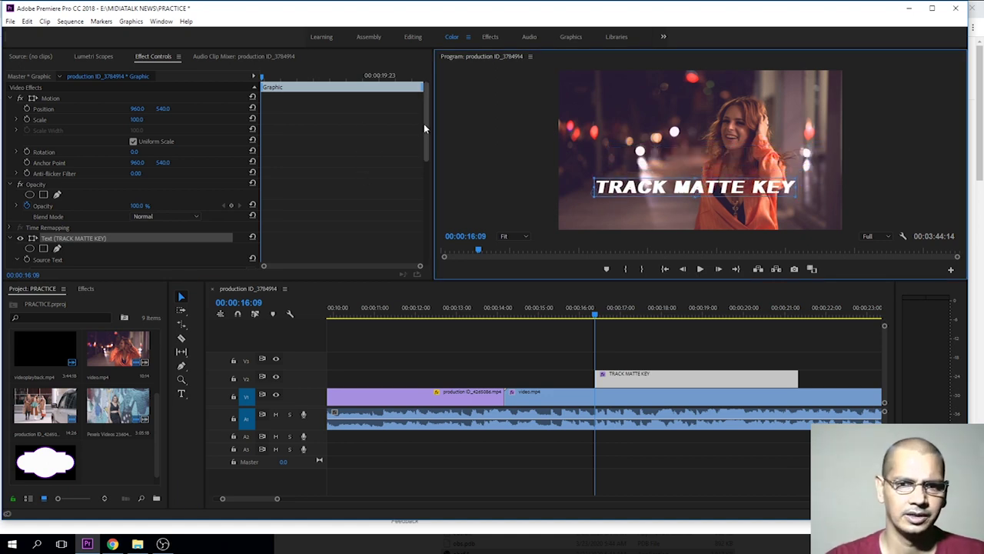
# Move the title higher in the frame and set its font size to 57 in Source Text
pyautogui.click(30, 56)
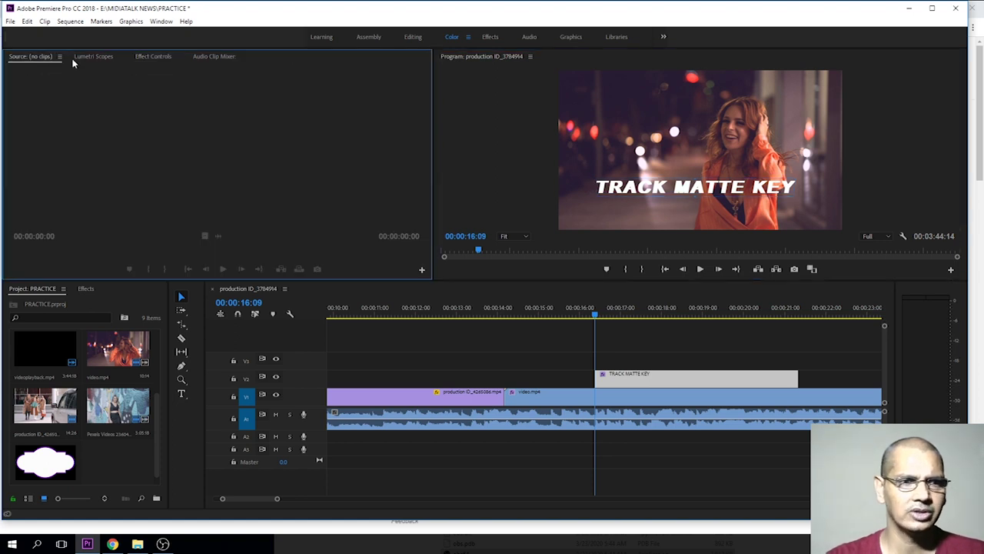
pyautogui.click(154, 56)
pyautogui.click(617, 188)
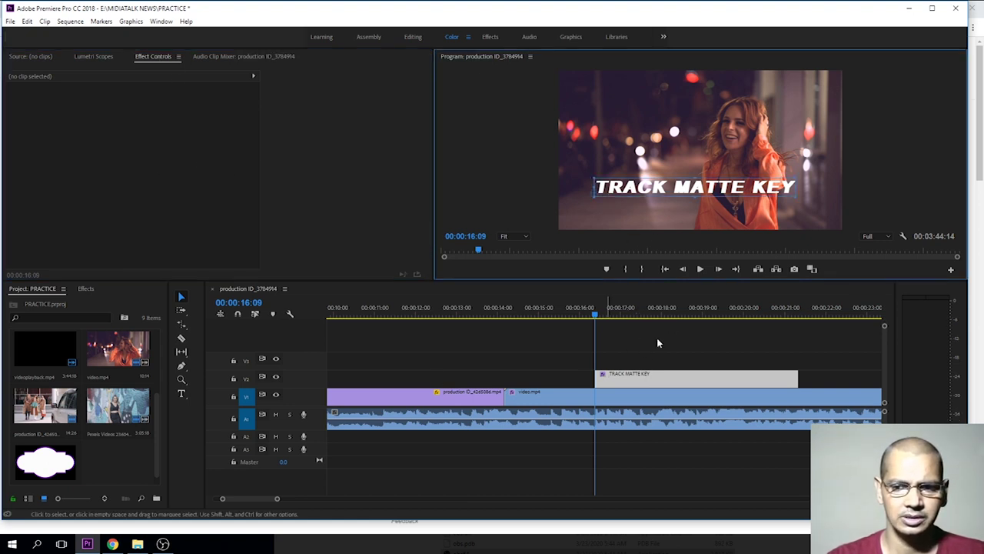
pyautogui.click(635, 310)
pyautogui.click(635, 377)
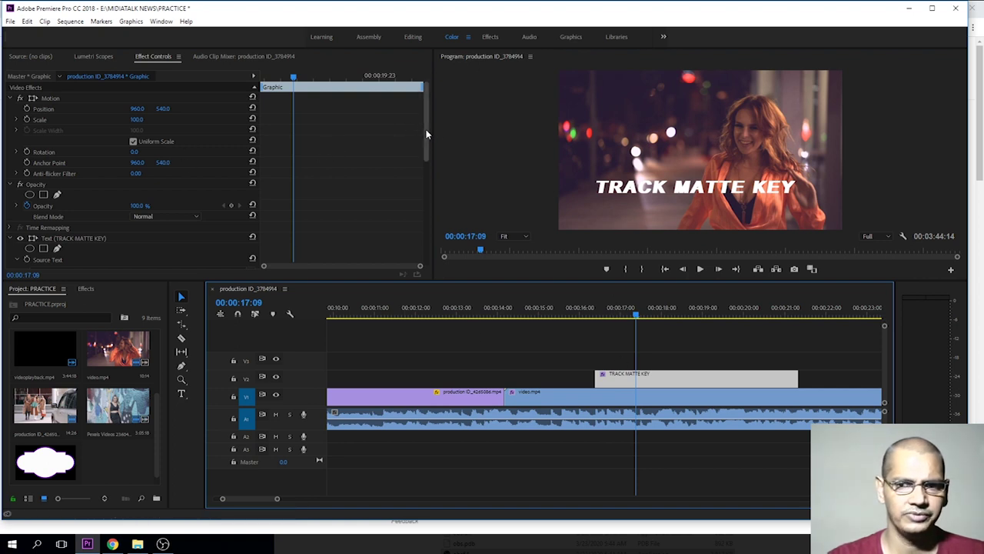
pyautogui.moveTo(427, 134); pyautogui.dragTo(418, 173)
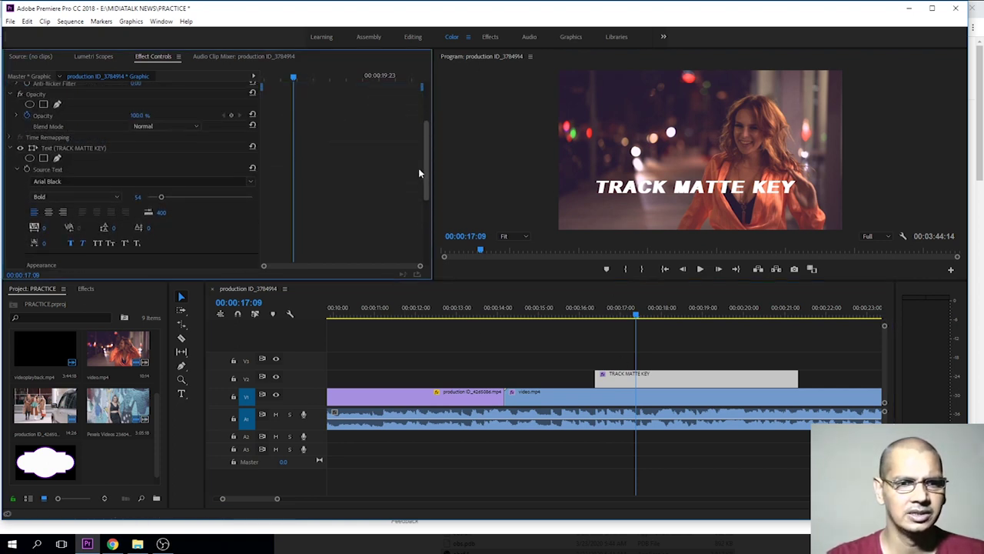
pyautogui.moveTo(162, 198); pyautogui.dragTo(163, 199)
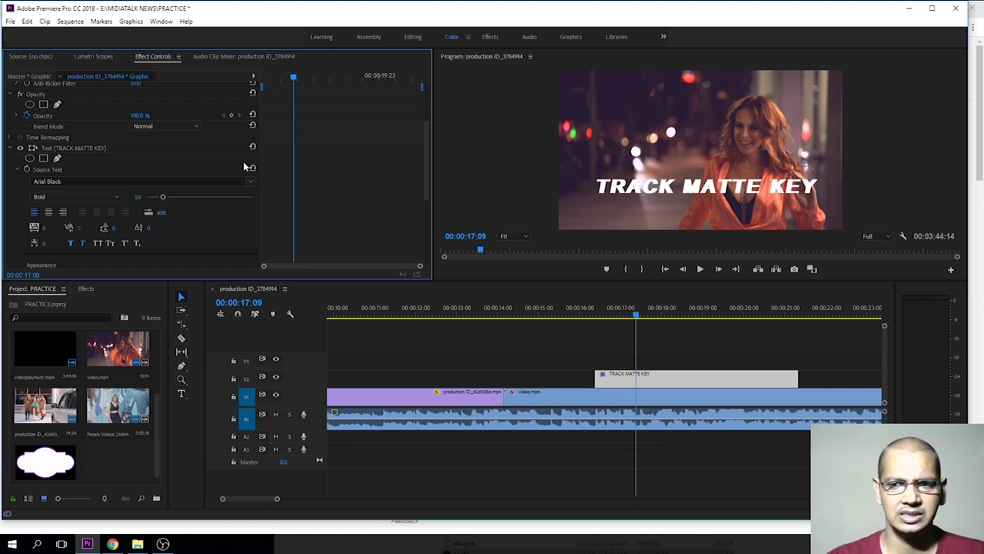
pyautogui.moveTo(630, 192)
pyautogui.mouseDown()
pyautogui.moveTo(628, 127)
pyautogui.moveTo(622, 153)
pyautogui.mouseUp()
pyautogui.moveTo(164, 199); pyautogui.dragTo(163, 200)
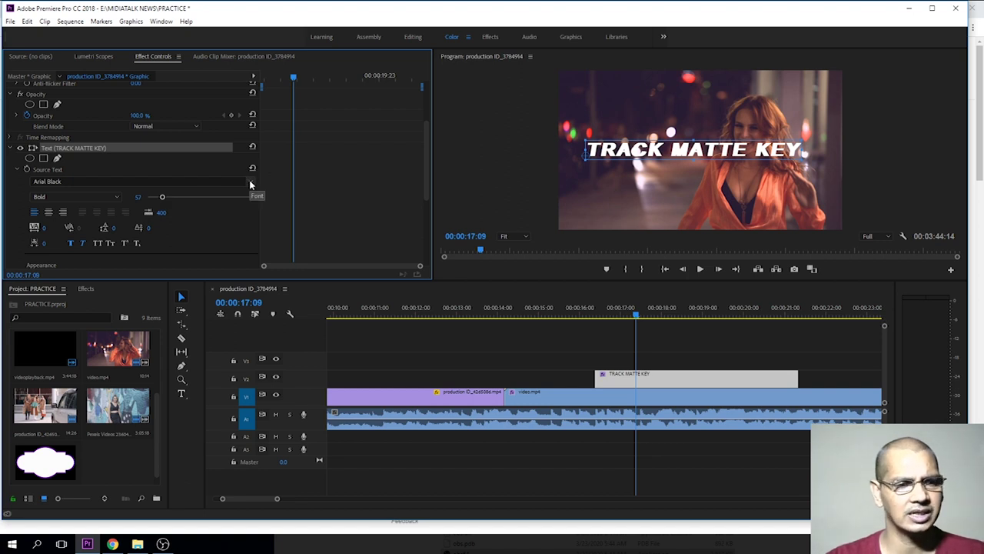
# Try several title fonts from the font list, including Arjun, Arial Black and AriaScriptSSi
pyautogui.click(250, 182)
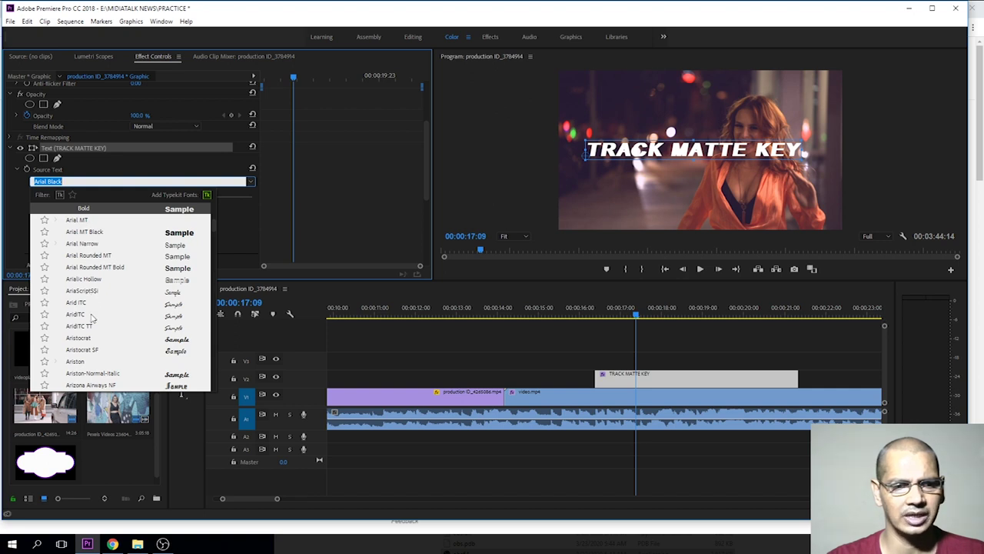
pyautogui.press('Escape')
pyautogui.press('Down')
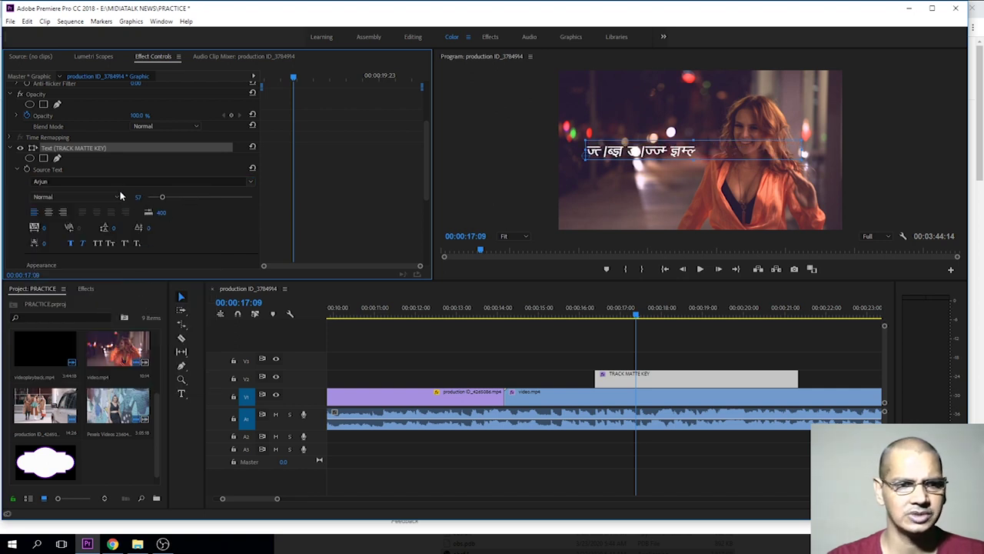
pyautogui.click(121, 182)
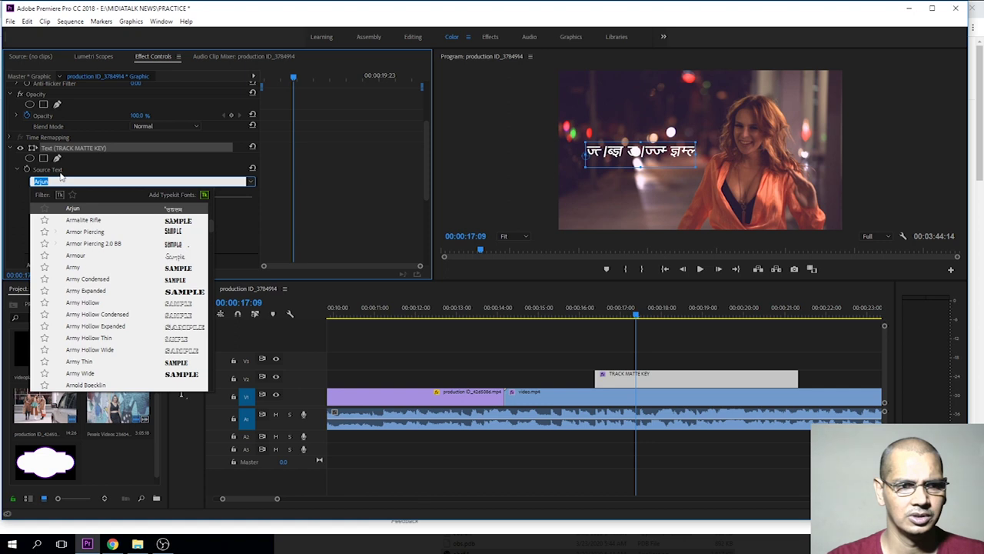
pyautogui.write('ARI')
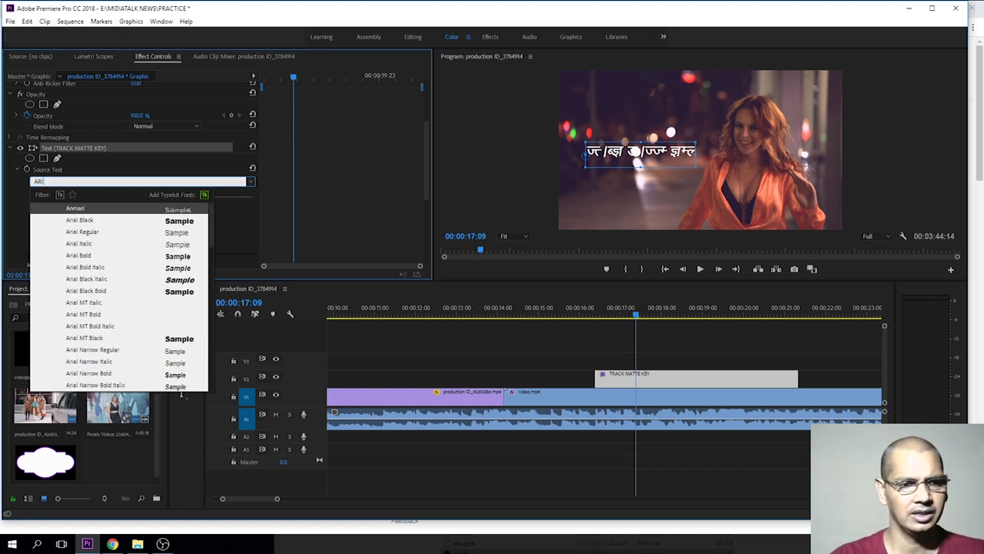
pyautogui.press('Down')
pyautogui.press('Return')
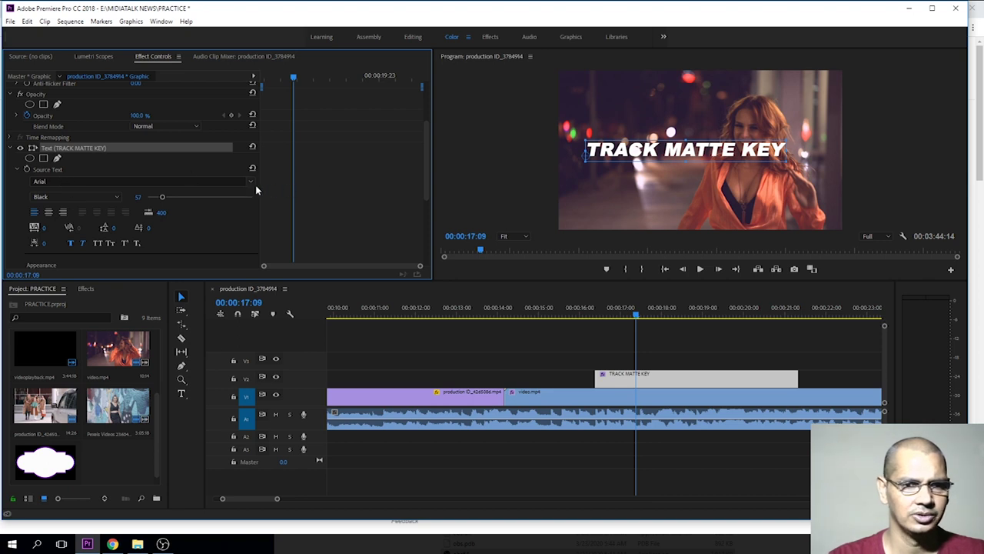
pyautogui.click(65, 181)
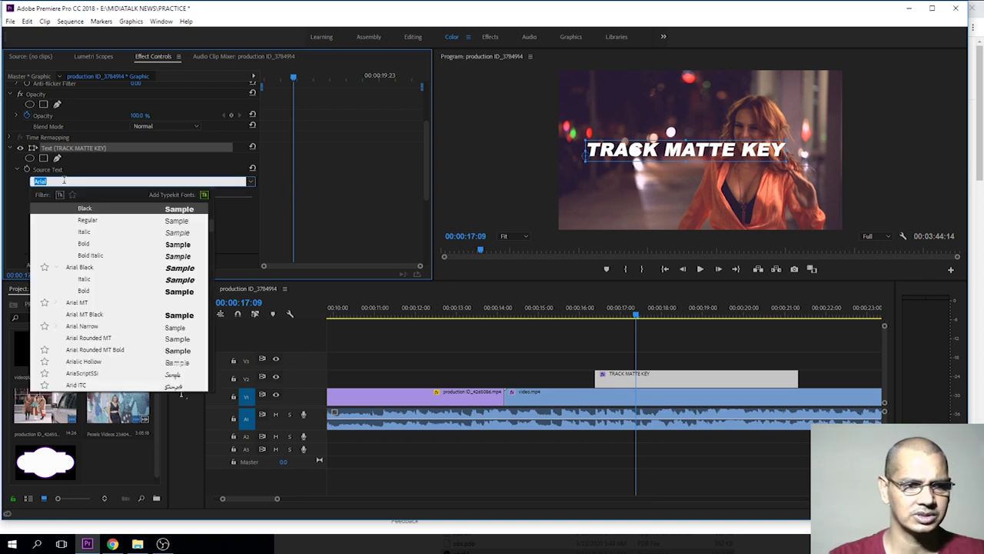
pyautogui.press('Down')
pyautogui.press('Down')
pyautogui.press('Down')
pyautogui.press('Down')
pyautogui.press('Down')
pyautogui.press('Down')
pyautogui.press('Down')
pyautogui.press('Down')
pyautogui.press('Down')
pyautogui.press('Down')
pyautogui.press('Down')
pyautogui.press('Down')
pyautogui.press('Down')
pyautogui.press('Down')
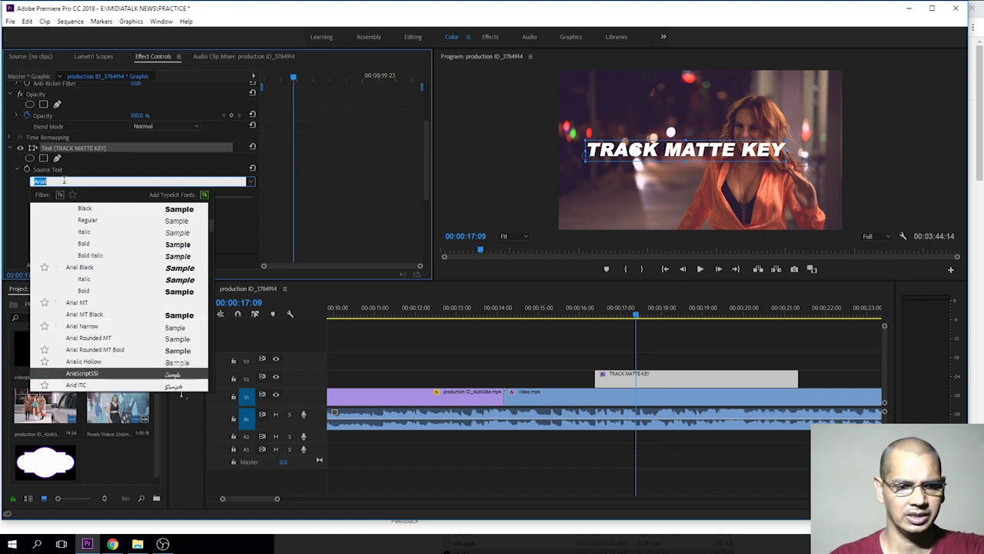
pyautogui.press('Return')
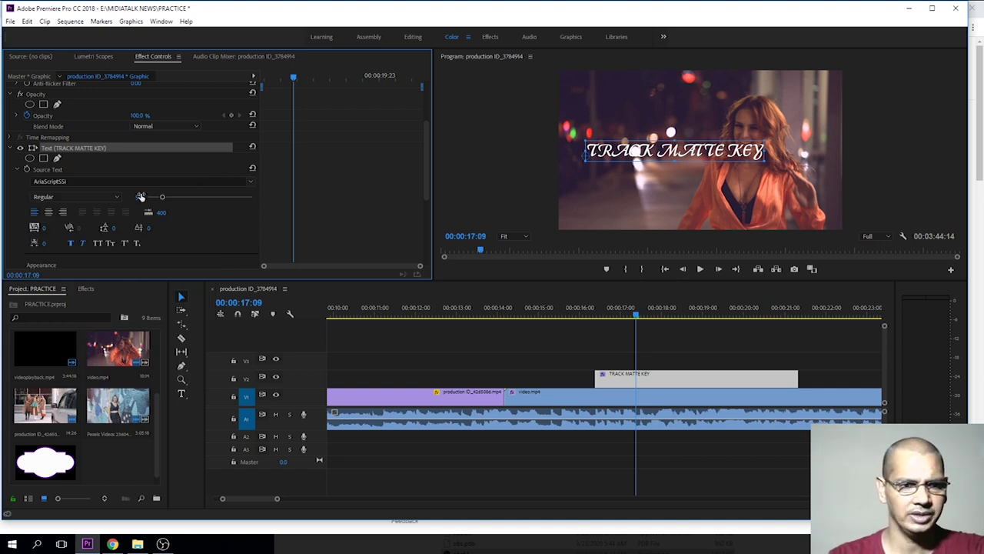
# Raise the title font size to 75 and set the font to Arial Black
pyautogui.moveTo(162, 197); pyautogui.dragTo(167, 199)
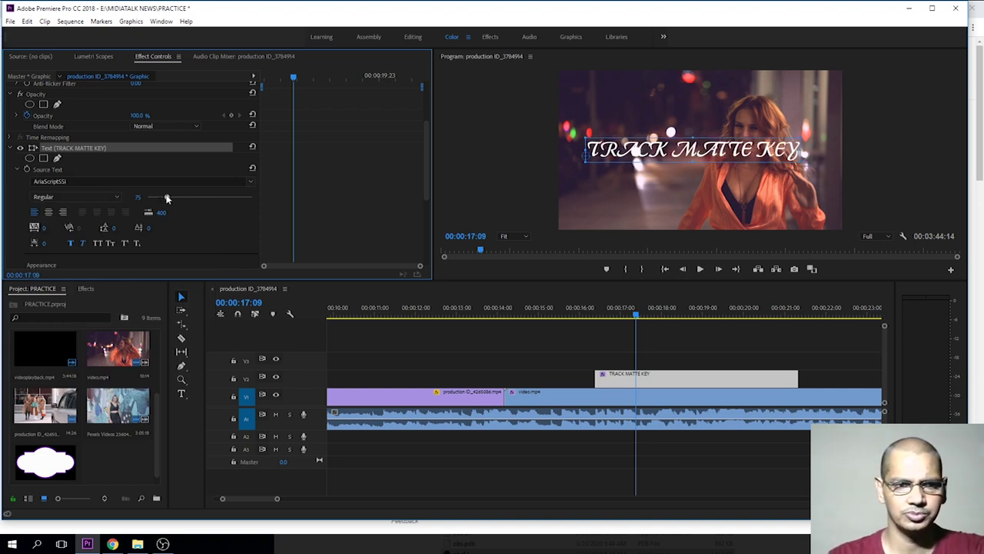
pyautogui.click(250, 185)
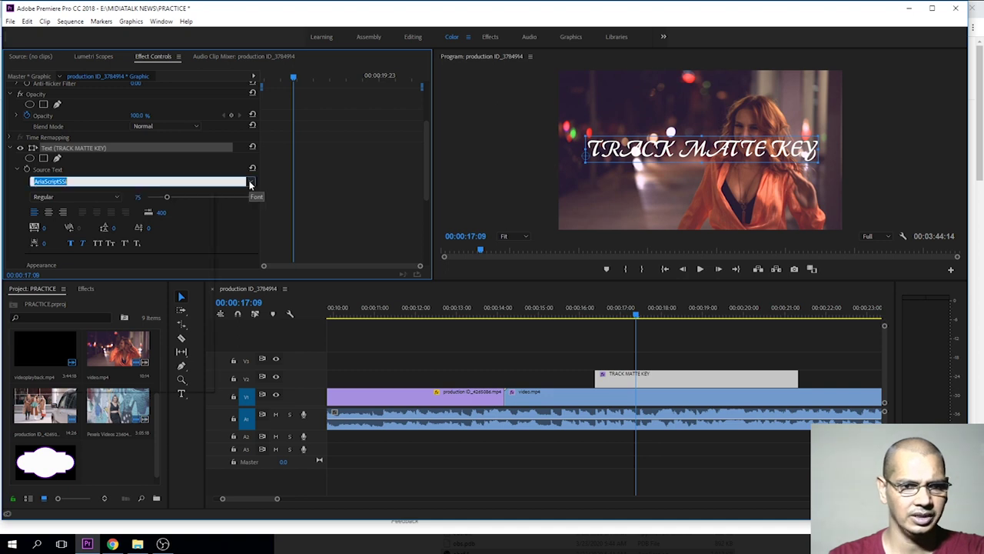
pyautogui.scroll(3, 142, 282)
pyautogui.scroll(3, 142, 281)
pyautogui.scroll(3, 143, 281)
pyautogui.scroll(3, 142, 280)
pyautogui.scroll(3, 142, 277)
pyautogui.scroll(5, 142, 277)
pyautogui.scroll(5, 142, 277)
pyautogui.click(105, 181)
pyautogui.hotkey('ctrl', 'a')
pyautogui.write('ARIA')
pyautogui.press('BackSpace')
pyautogui.press('BackSpace')
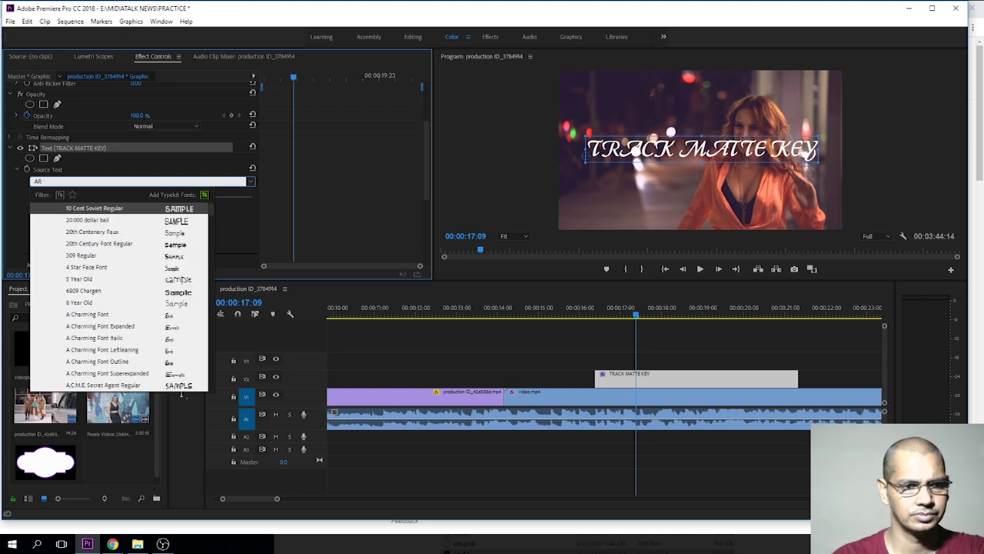
pyautogui.write('IAL')
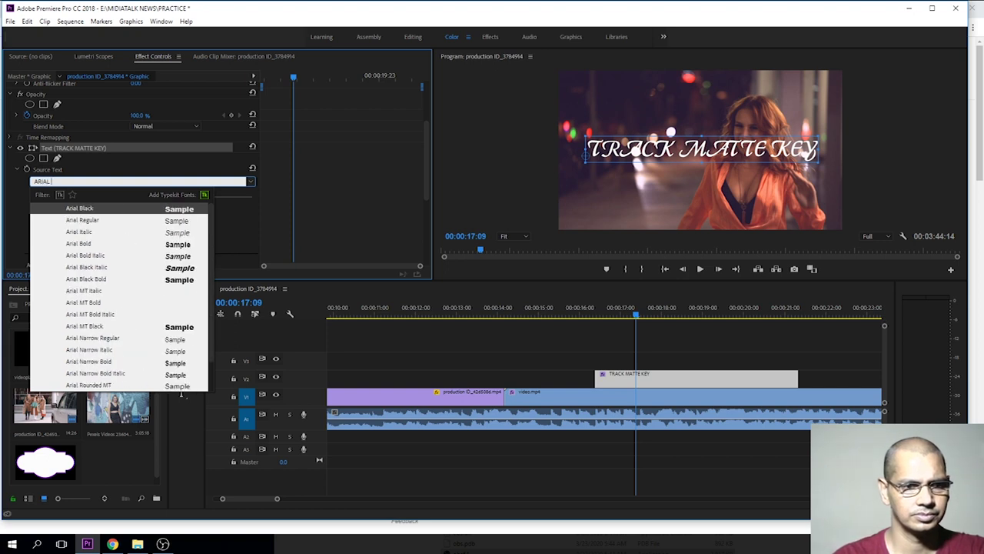
pyautogui.press('Return')
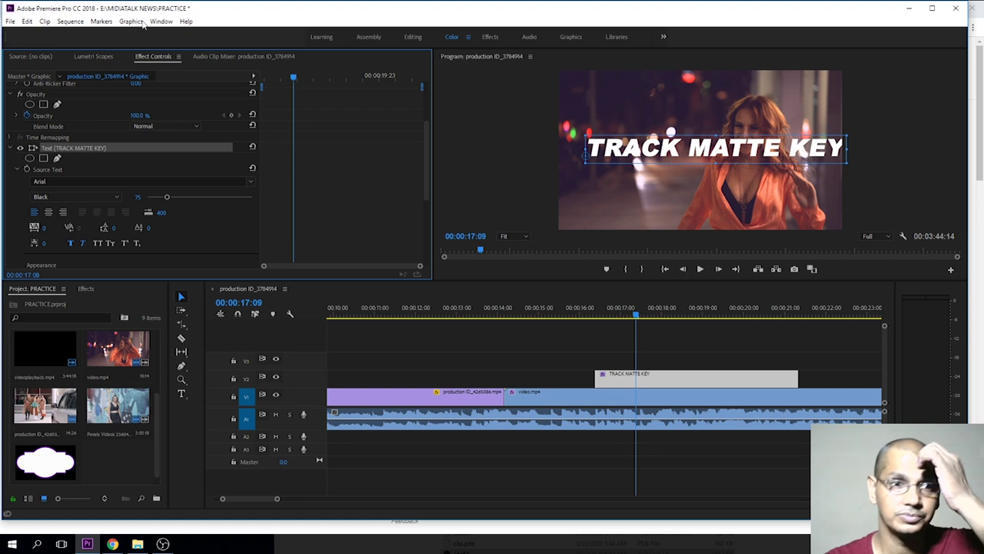
# Shrink the title slightly, nudge it lower, park at 00:00:17:00 and deselect the clip
pyautogui.moveTo(847, 150); pyautogui.dragTo(820, 153)
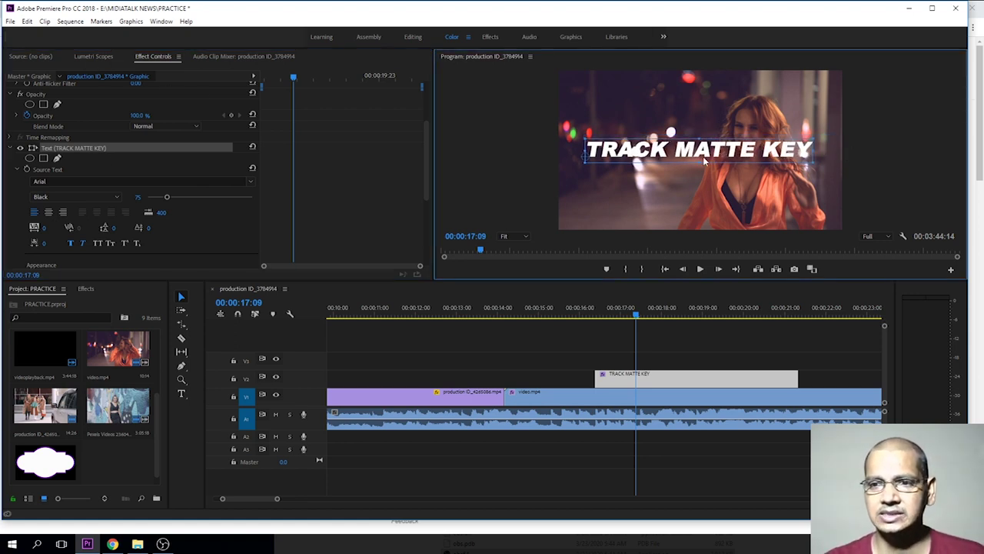
pyautogui.moveTo(705, 155); pyautogui.dragTo(704, 167)
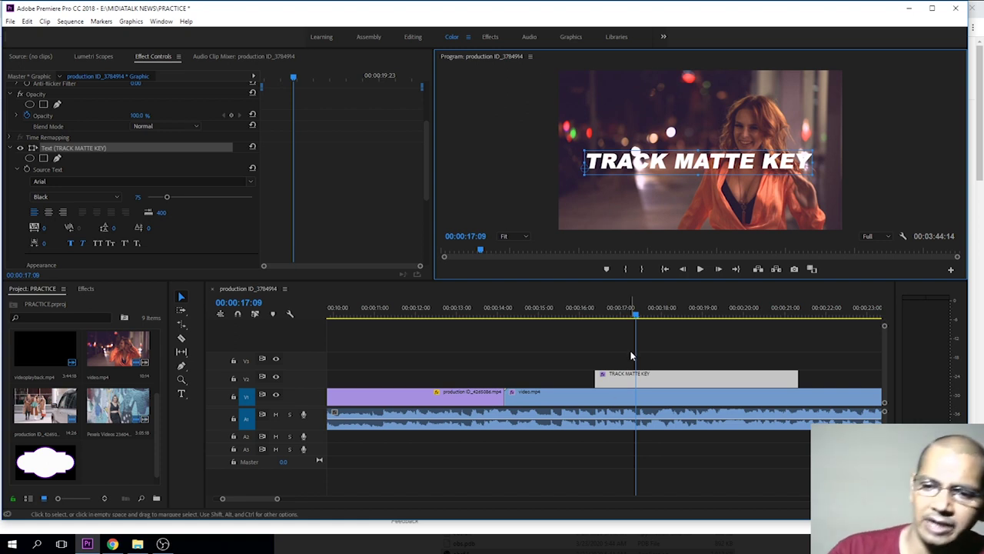
pyautogui.click(602, 312)
pyautogui.click(623, 311)
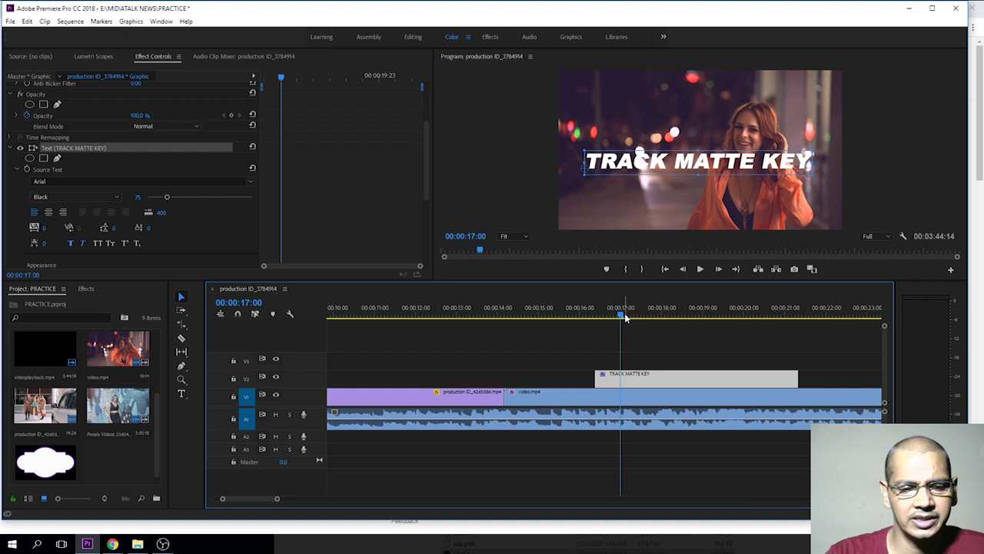
pyautogui.click(663, 345)
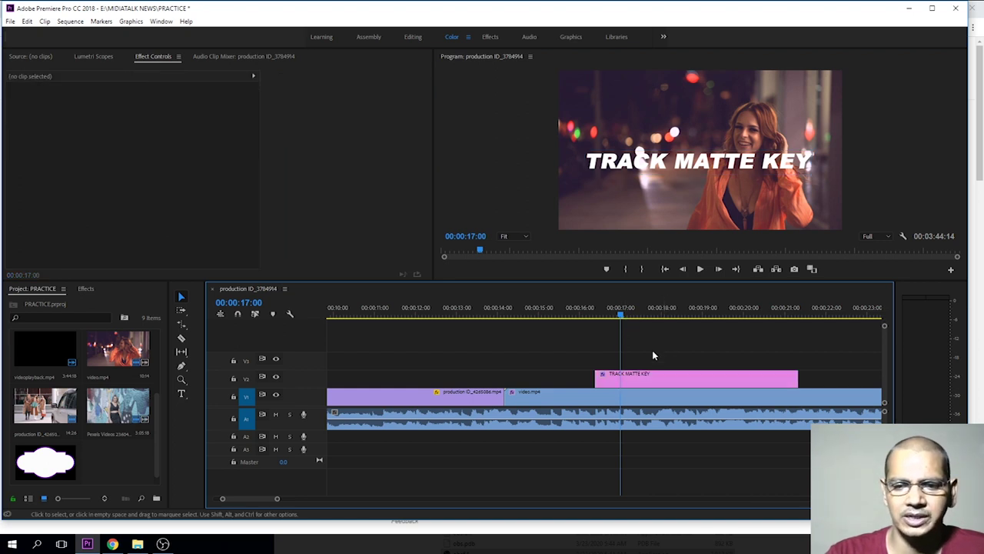
# Search the effects library for Track Matte Key and select it under Video Effects > Keying
pyautogui.click(86, 290)
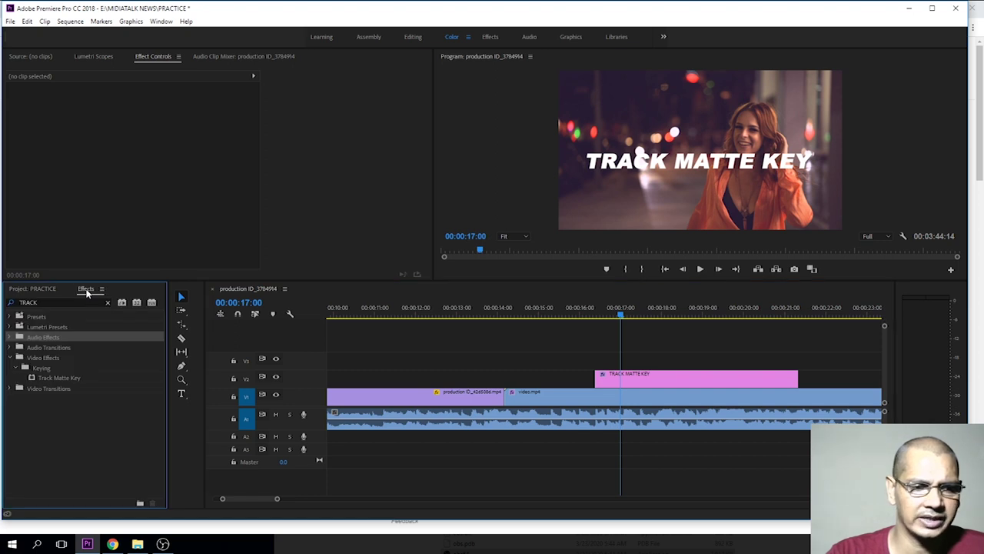
pyautogui.click(46, 303)
pyautogui.press('BackSpace')
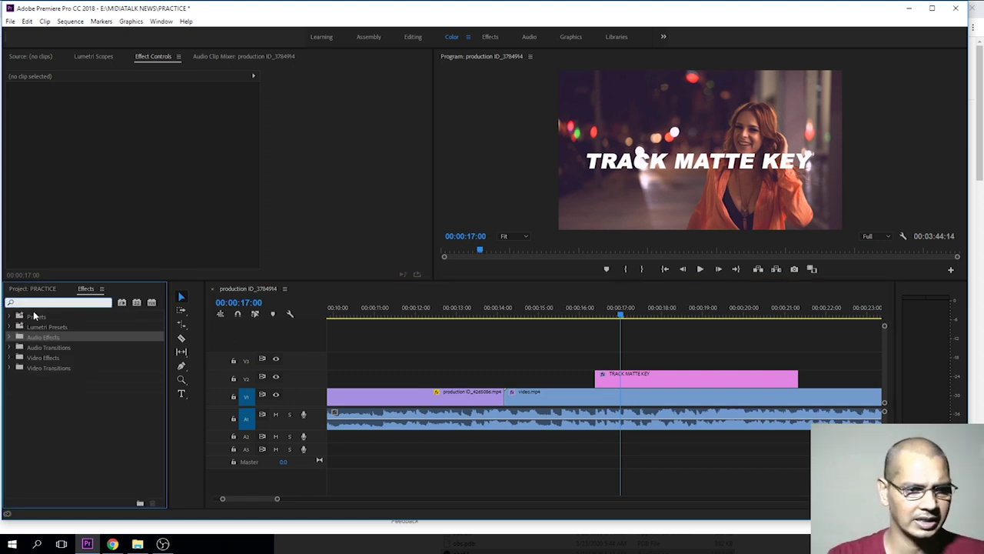
pyautogui.write('TACK')
pyautogui.press('BackSpace')
pyautogui.press('BackSpace')
pyautogui.write('RACK MA')
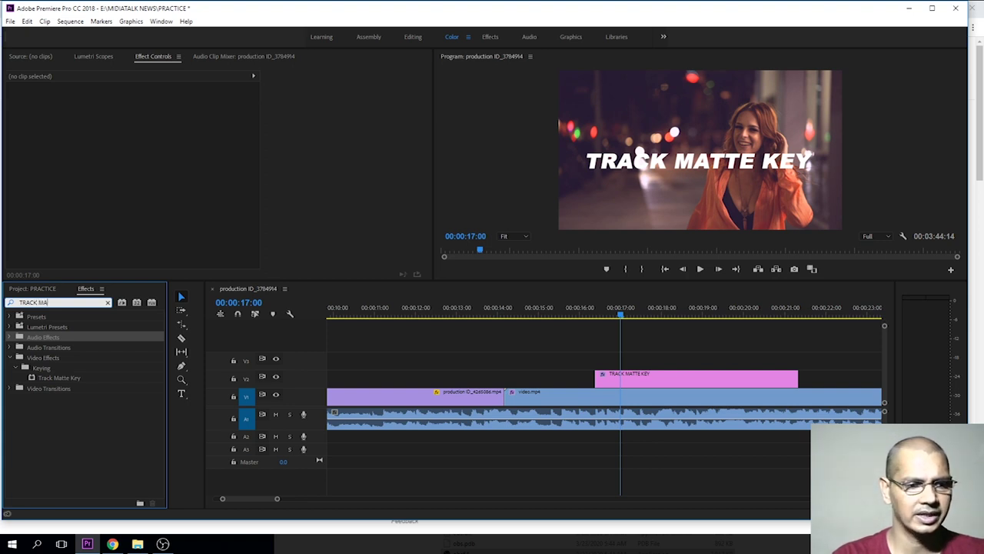
pyautogui.click(56, 378)
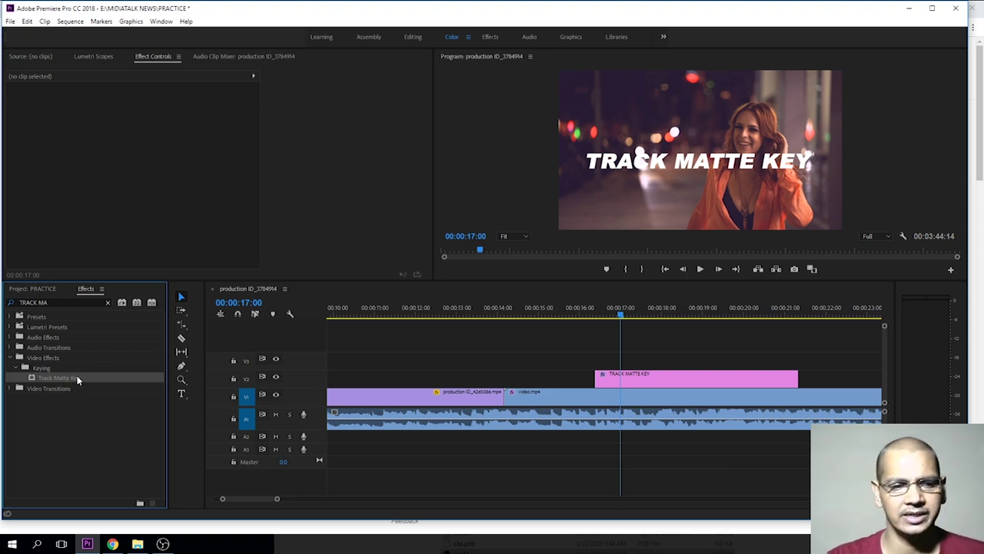
# Apply Track Matte Key to video.mp4 and inspect the clips' Effect Controls
pyautogui.moveTo(71, 380); pyautogui.dragTo(650, 403)
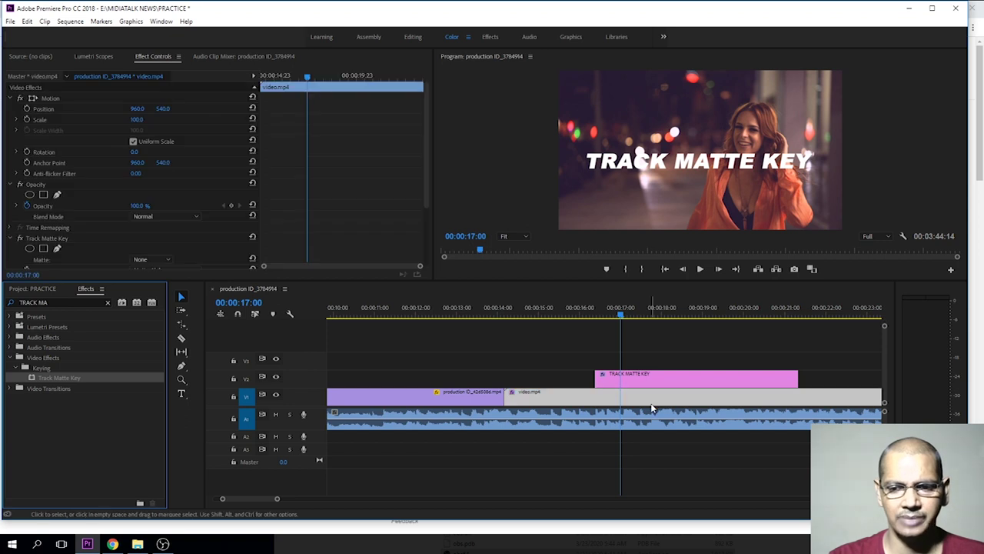
pyautogui.click(629, 312)
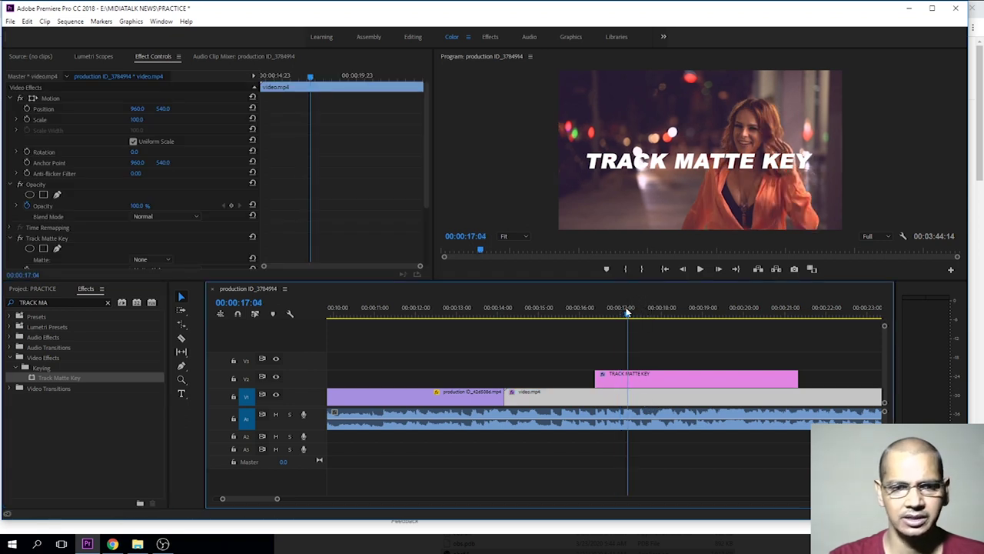
pyautogui.click(423, 133)
pyautogui.moveTo(427, 138); pyautogui.dragTo(429, 190)
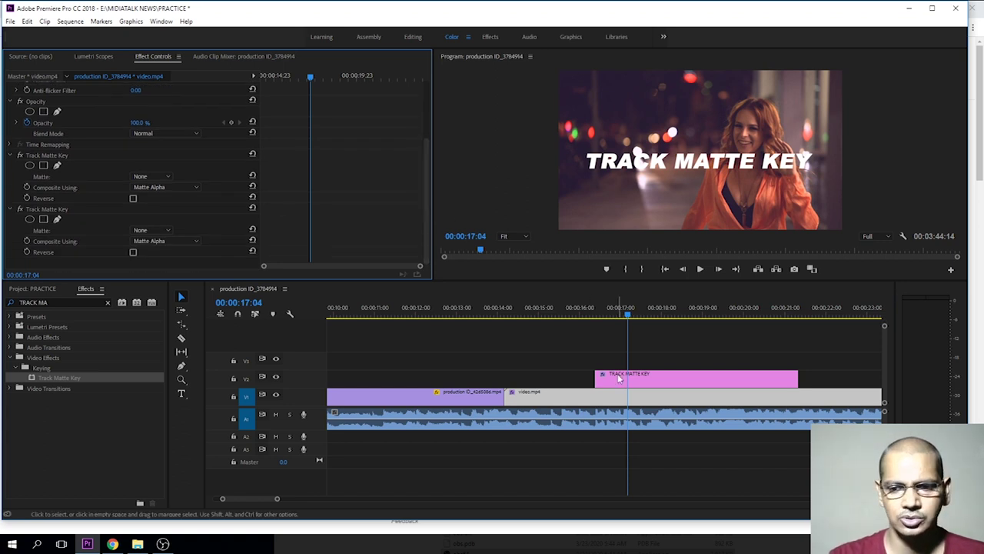
pyautogui.click(623, 379)
pyautogui.moveTo(426, 145); pyautogui.dragTo(428, 261)
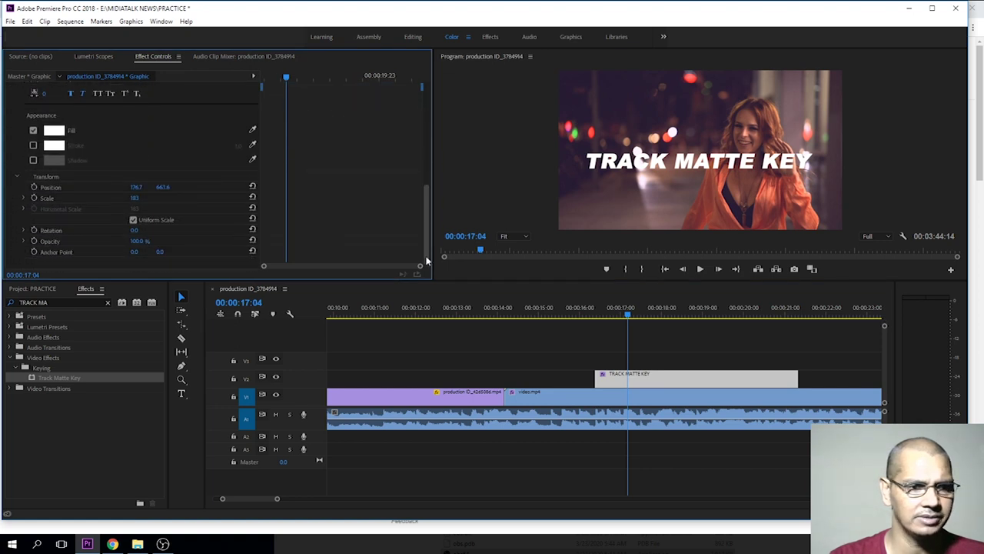
pyautogui.click(613, 404)
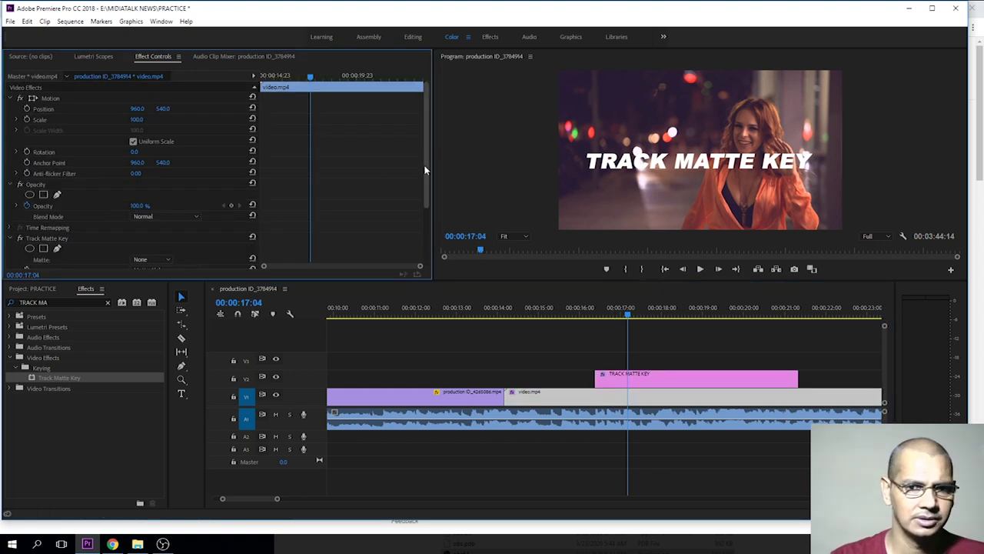
# Set the Track Matte Key's Matte to Video 2 and scrub to 00:00:17:19
pyautogui.moveTo(424, 164); pyautogui.dragTo(425, 228)
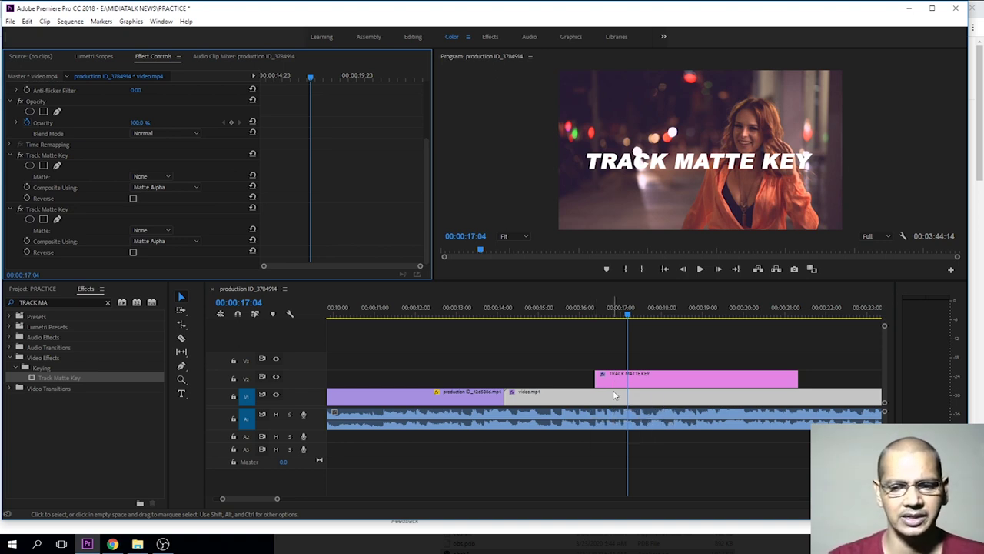
pyautogui.click(610, 402)
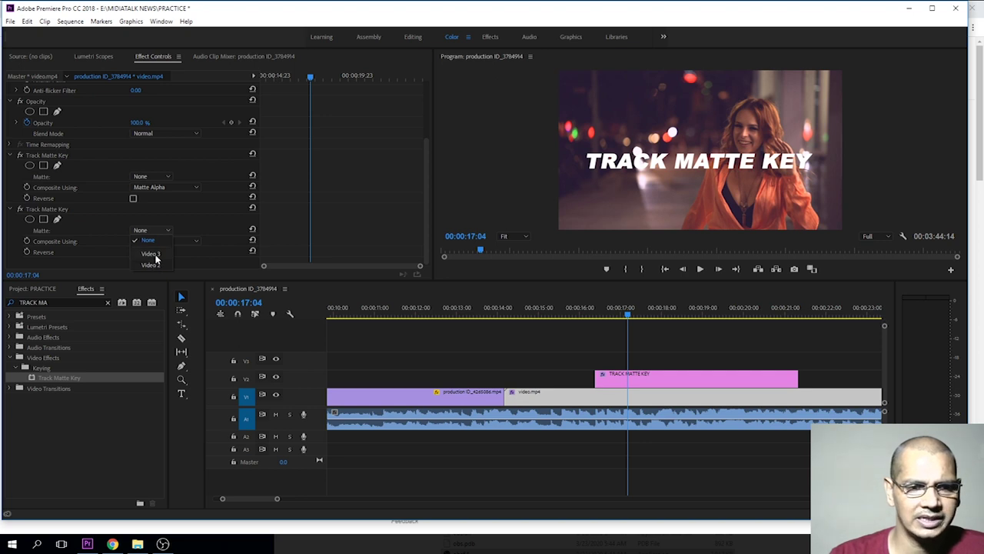
pyautogui.click(152, 264)
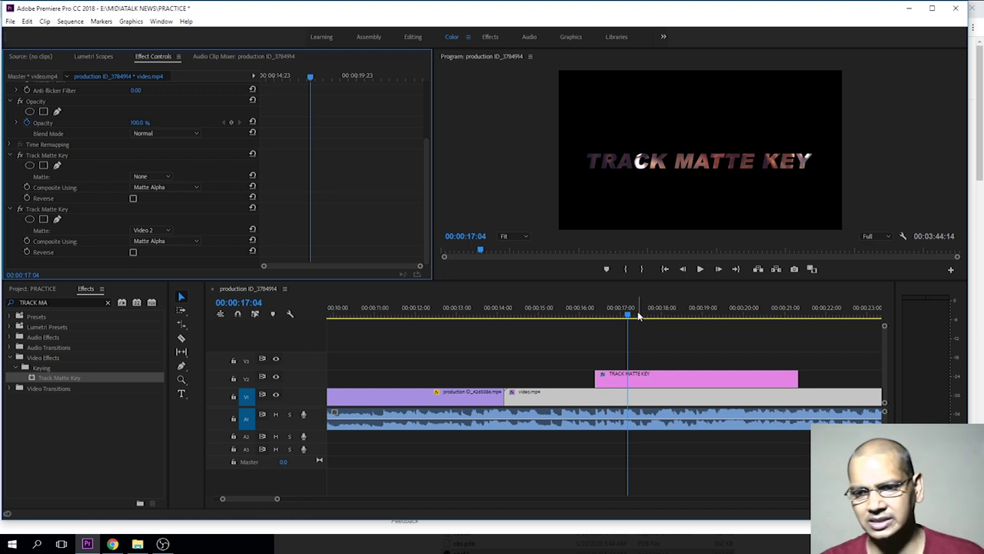
pyautogui.moveTo(638, 315); pyautogui.dragTo(653, 315)
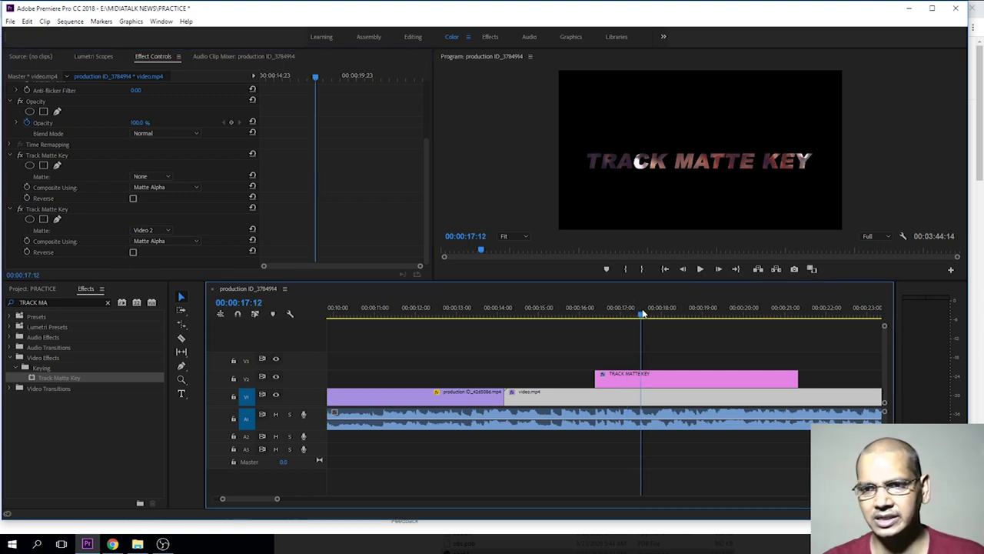
pyautogui.click(688, 379)
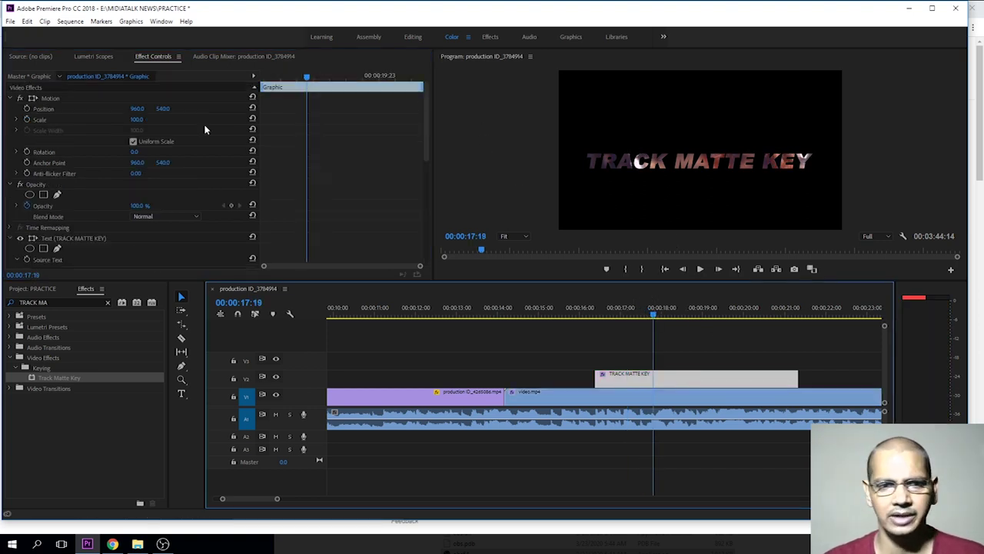
# Nudge the title slightly higher and play the sequence to preview the matte
pyautogui.click(665, 165)
pyautogui.moveTo(684, 163)
pyautogui.mouseDown()
pyautogui.moveTo(688, 137)
pyautogui.moveTo(686, 149)
pyautogui.moveTo(678, 122)
pyautogui.moveTo(702, 156)
pyautogui.moveTo(690, 150)
pyautogui.mouseUp()
pyautogui.moveTo(653, 315); pyautogui.dragTo(545, 319)
pyautogui.press('space')
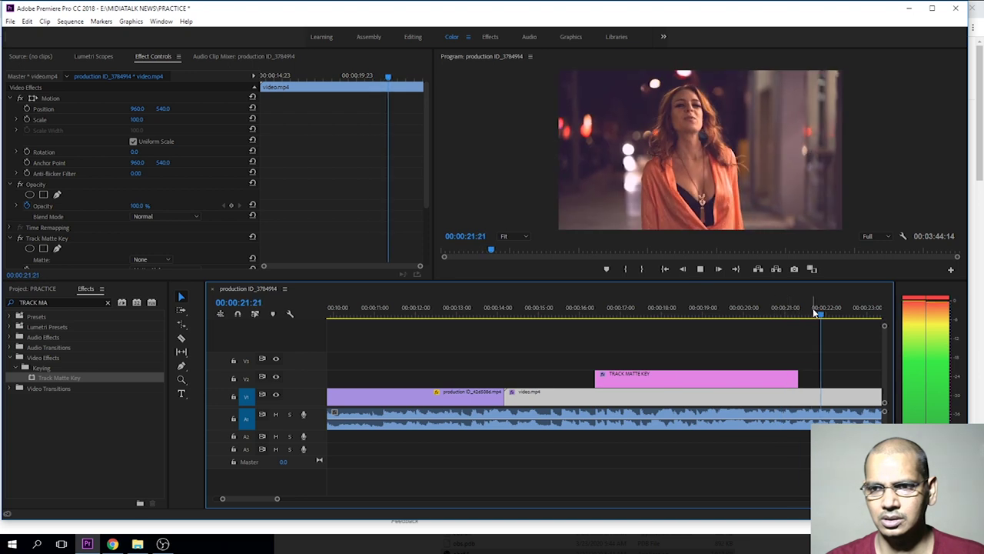
pyautogui.press('space')
# Zoom out the timeline, trim the title clip shorter near 00:00:14:20, and clear the effects search
pyautogui.press('-')
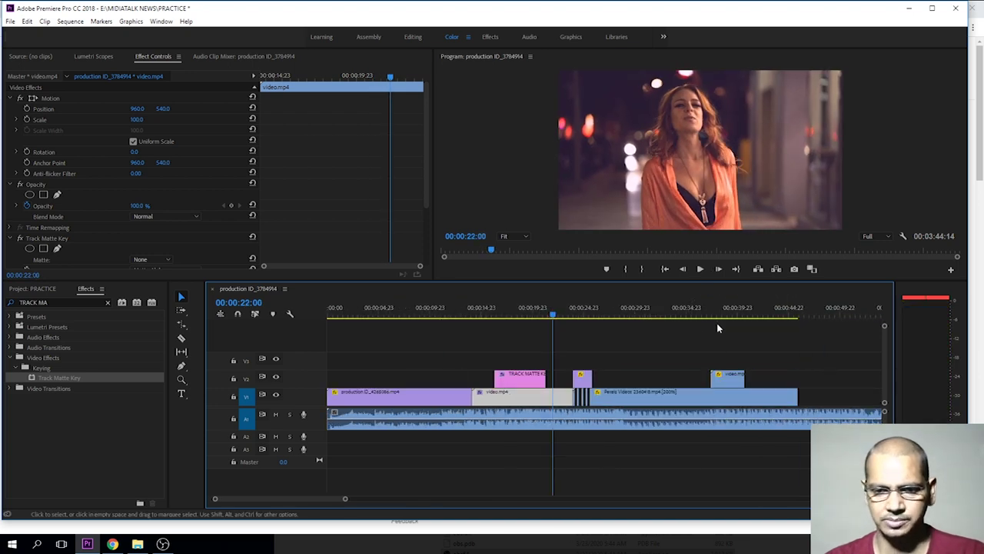
pyautogui.moveTo(588, 376)
pyautogui.mouseDown()
pyautogui.moveTo(543, 377)
pyautogui.moveTo(552, 377)
pyautogui.mouseUp()
pyautogui.moveTo(490, 382)
pyautogui.mouseDown()
pyautogui.moveTo(523, 383)
pyautogui.moveTo(466, 377)
pyautogui.mouseUp()
pyautogui.click(455, 308)
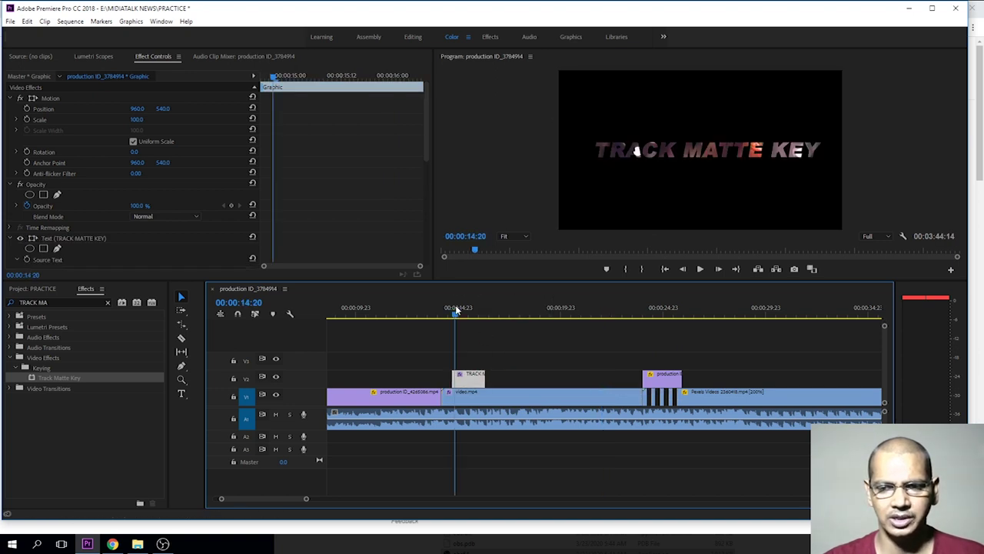
pyautogui.click(472, 309)
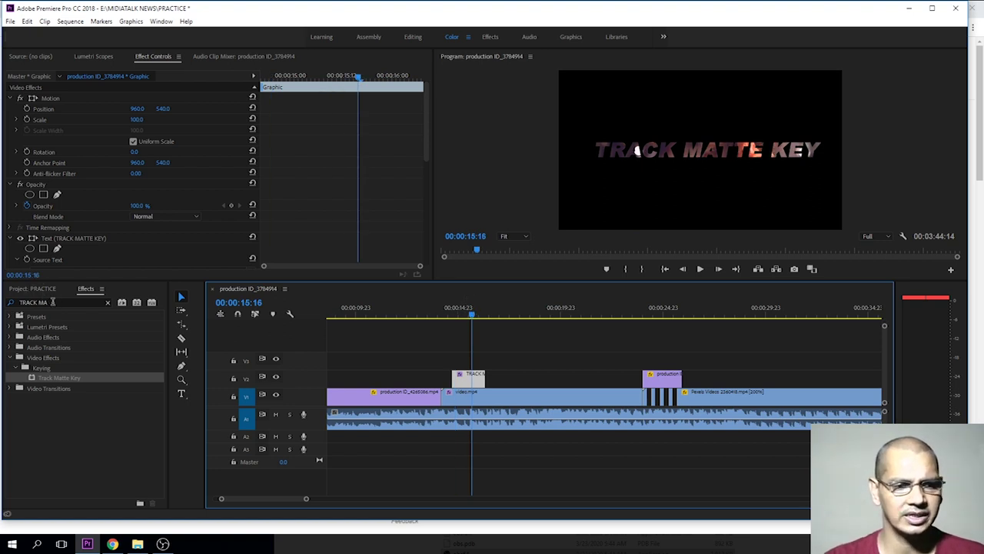
pyautogui.click(52, 302)
pyautogui.press('BackSpace')
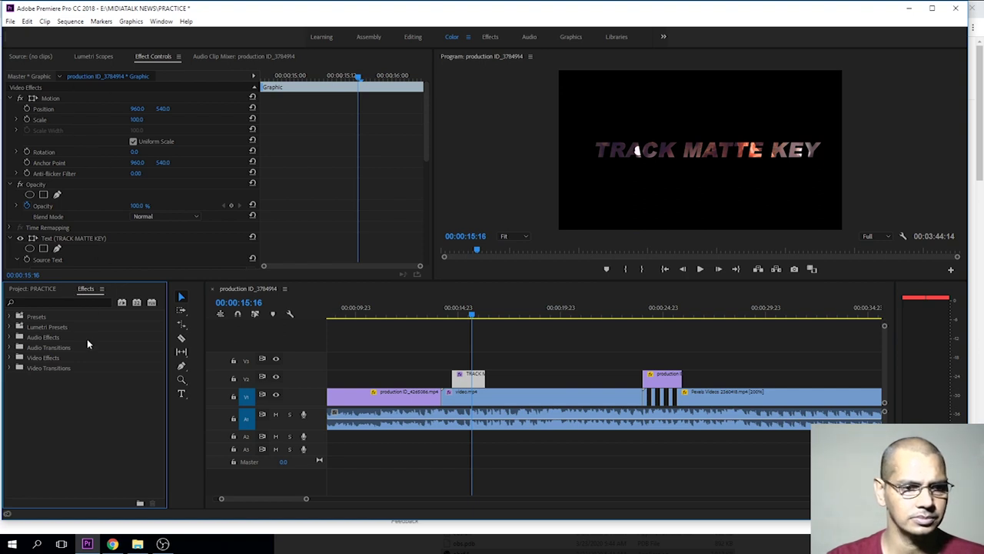
# Place clipart-border-butterfly-hi.png on V2 and delete the TRACK MATTE KEY title clip
pyautogui.click(36, 290)
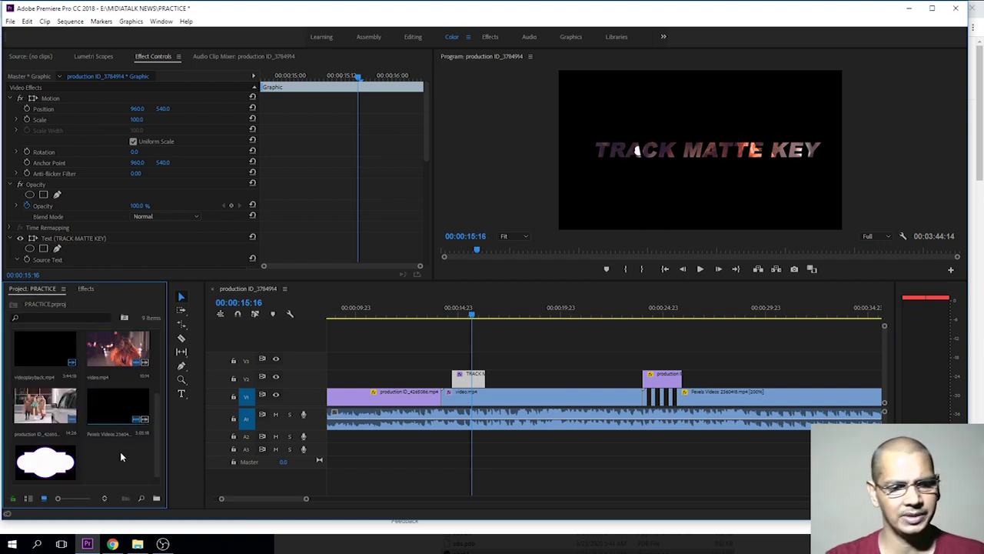
pyautogui.click(55, 466)
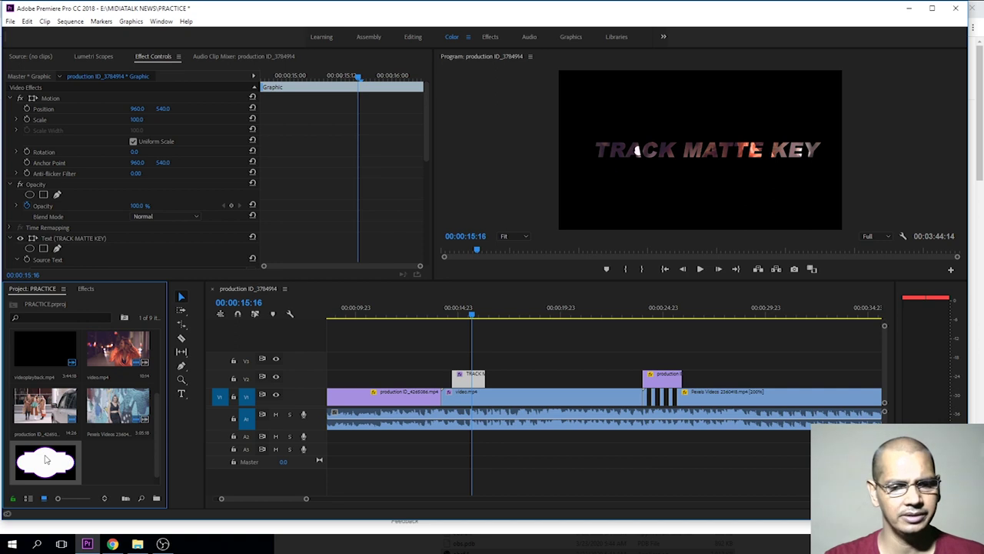
pyautogui.moveTo(45, 460); pyautogui.dragTo(555, 377)
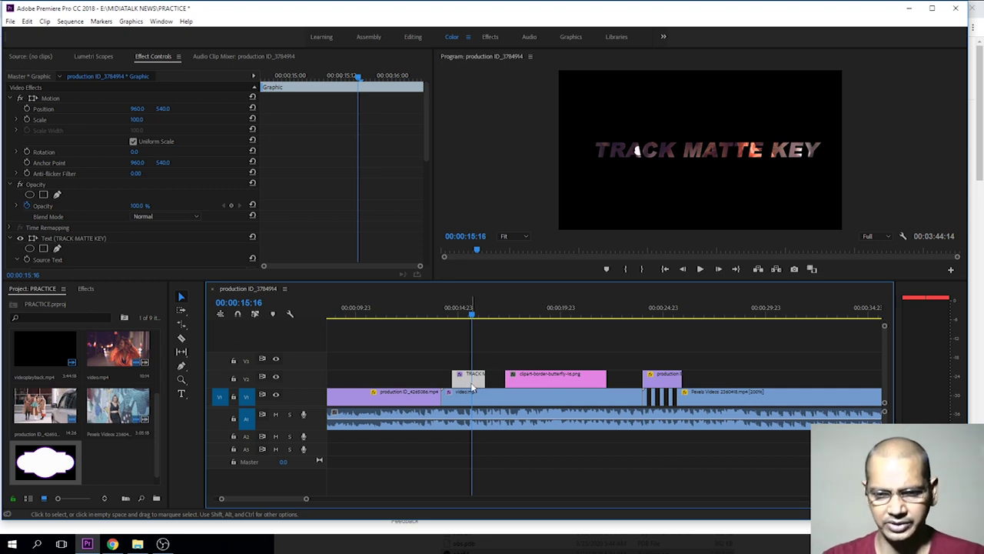
pyautogui.press('Delete')
# Set the second key's Matte on video.mp4 to None
pyautogui.click(511, 396)
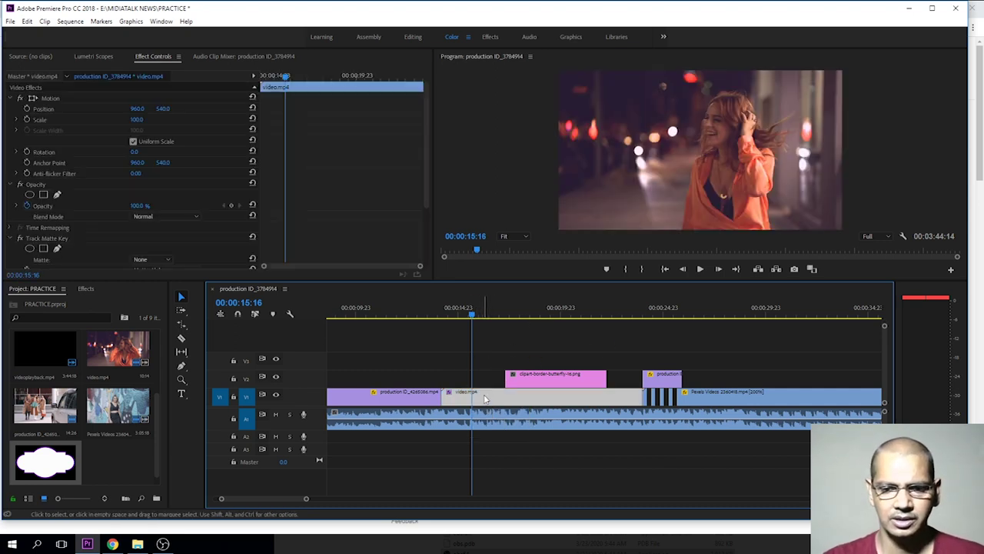
pyautogui.moveTo(424, 181); pyautogui.dragTo(423, 242)
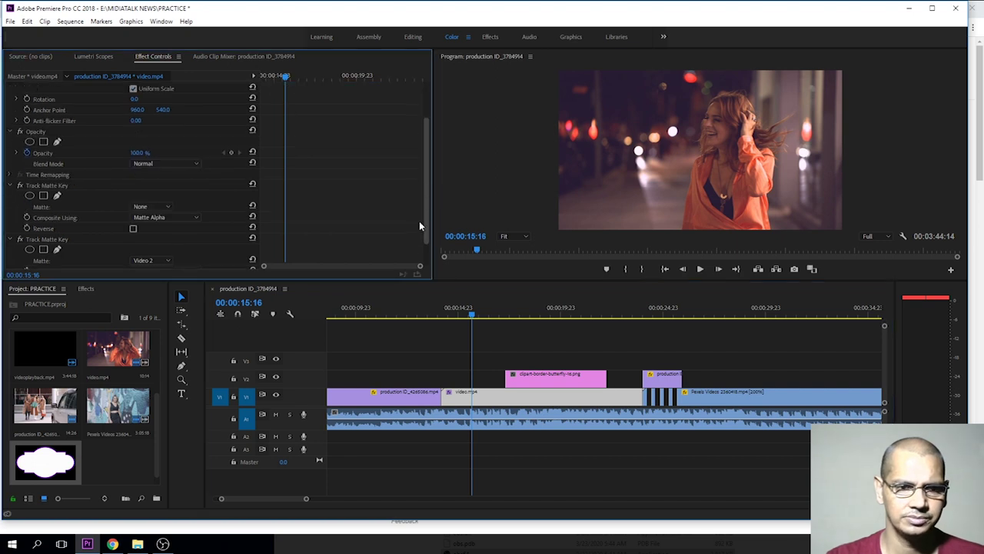
pyautogui.click(153, 230)
pyautogui.click(151, 241)
# Deselect all clips and park the playhead at 00:00:19:09 where the cloud appears
pyautogui.click(502, 355)
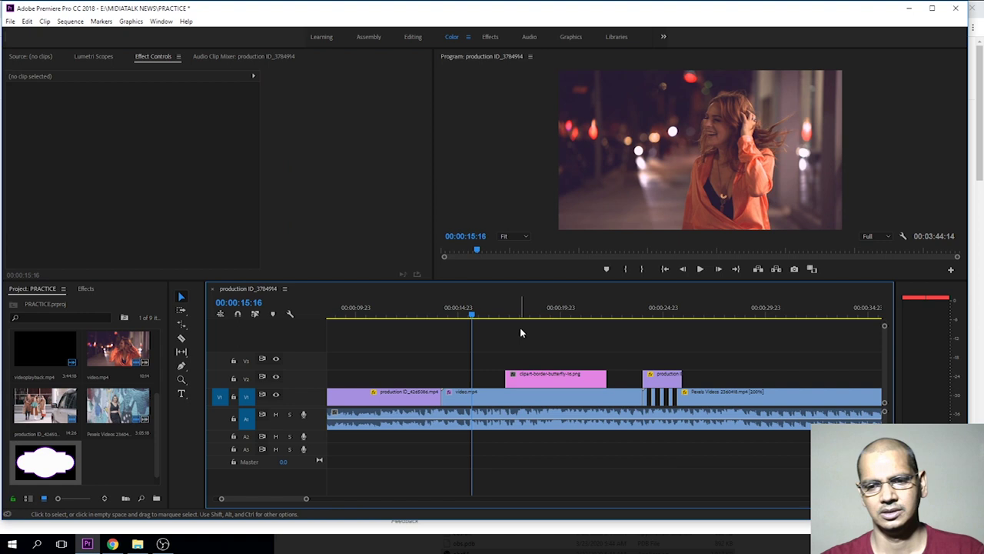
pyautogui.click(525, 315)
pyautogui.click(548, 316)
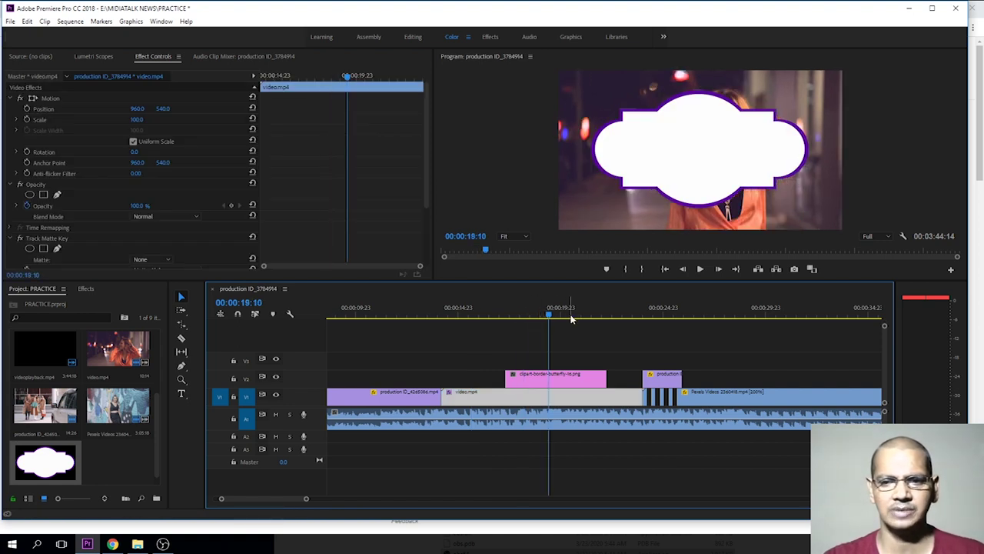
pyautogui.press('Left')
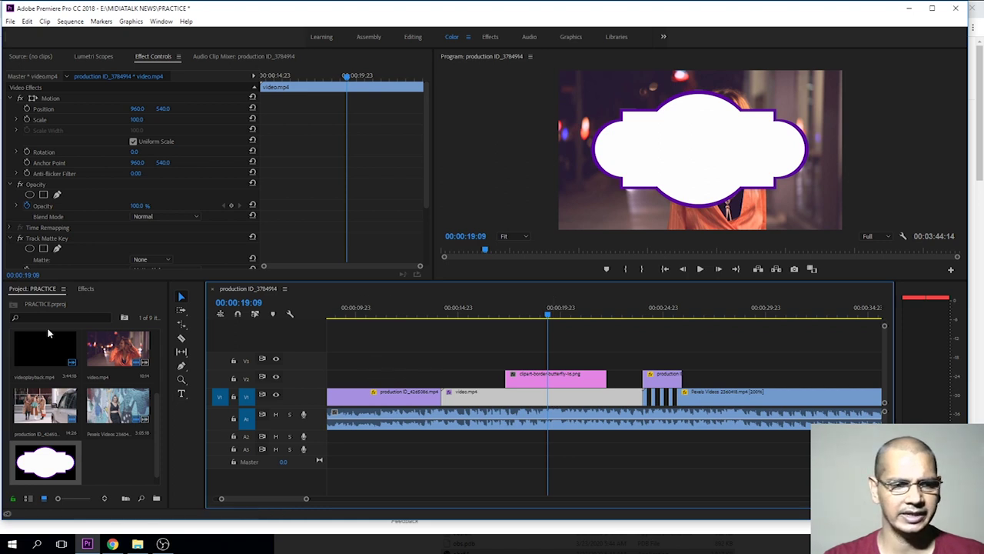
pyautogui.click(85, 290)
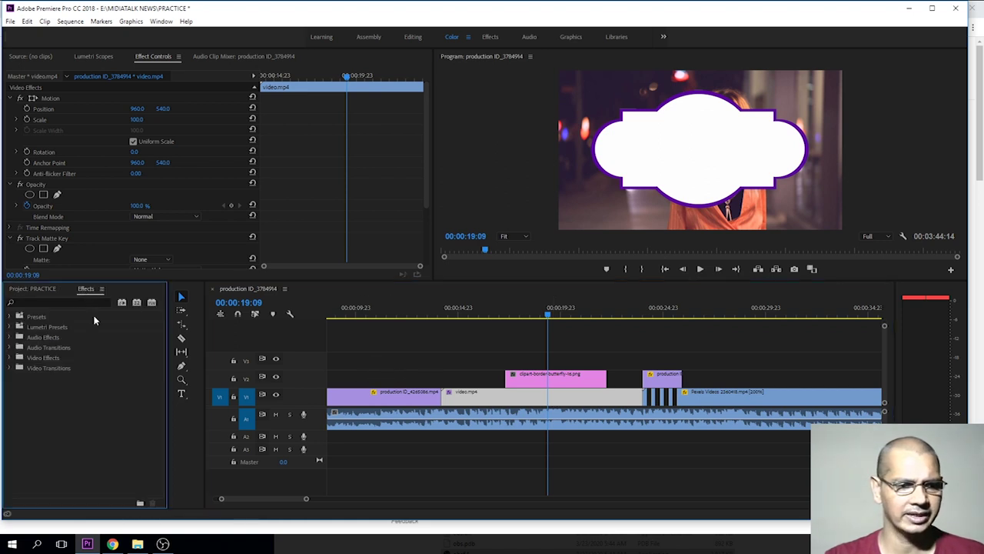
# Search the effects for 'KEY' and drag Track Matte Key onto video.mp4
pyautogui.click(36, 303)
pyautogui.write('KEY')
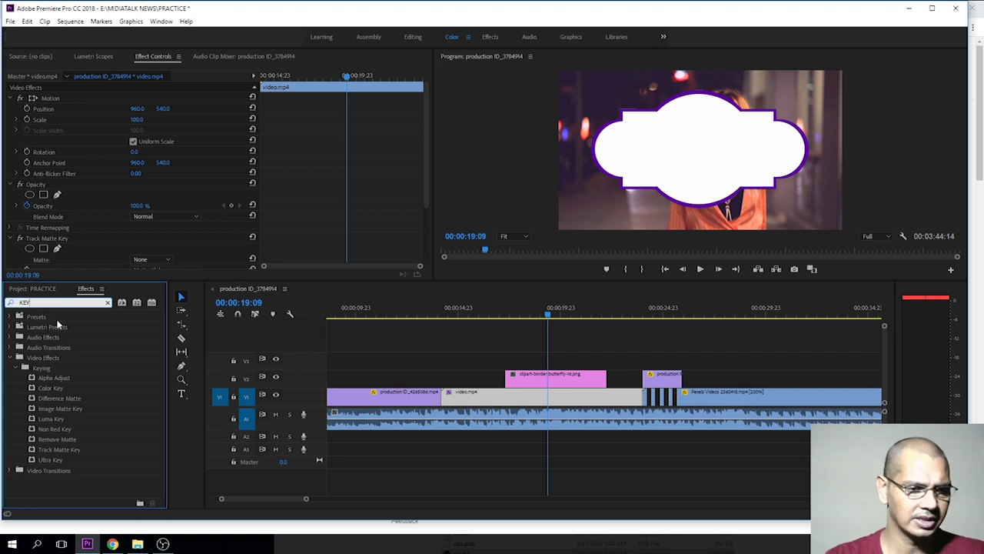
pyautogui.click(56, 451)
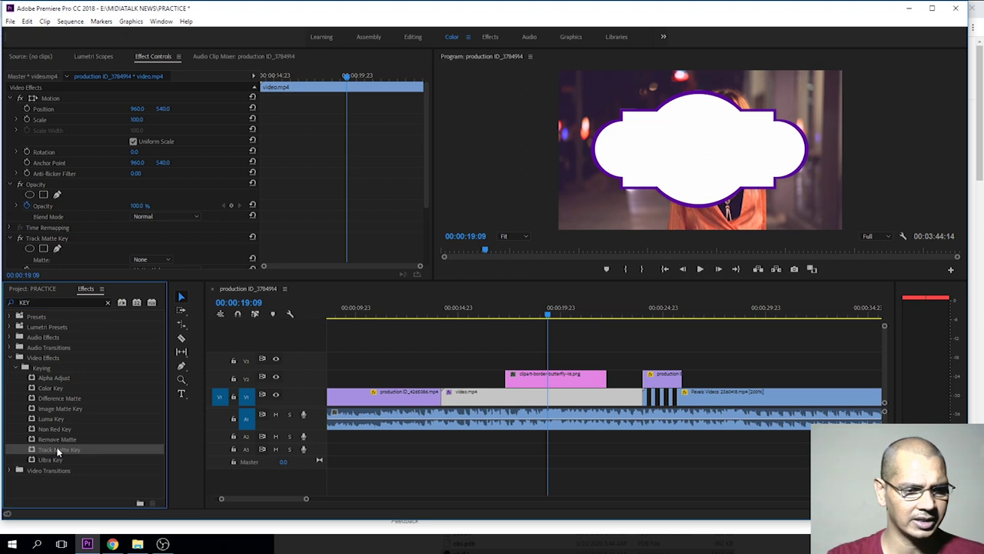
pyautogui.moveTo(56, 452); pyautogui.dragTo(551, 382)
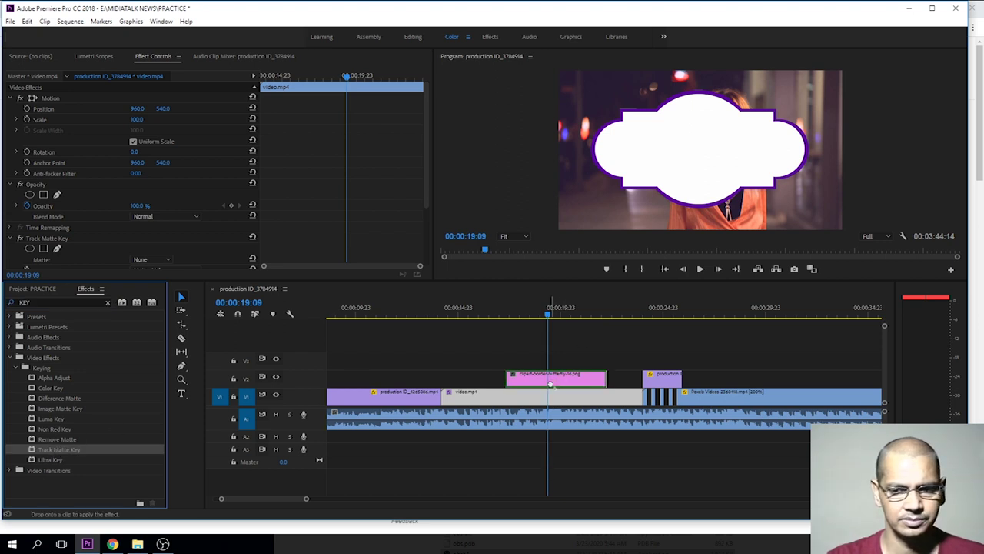
pyautogui.moveTo(550, 383); pyautogui.dragTo(550, 399)
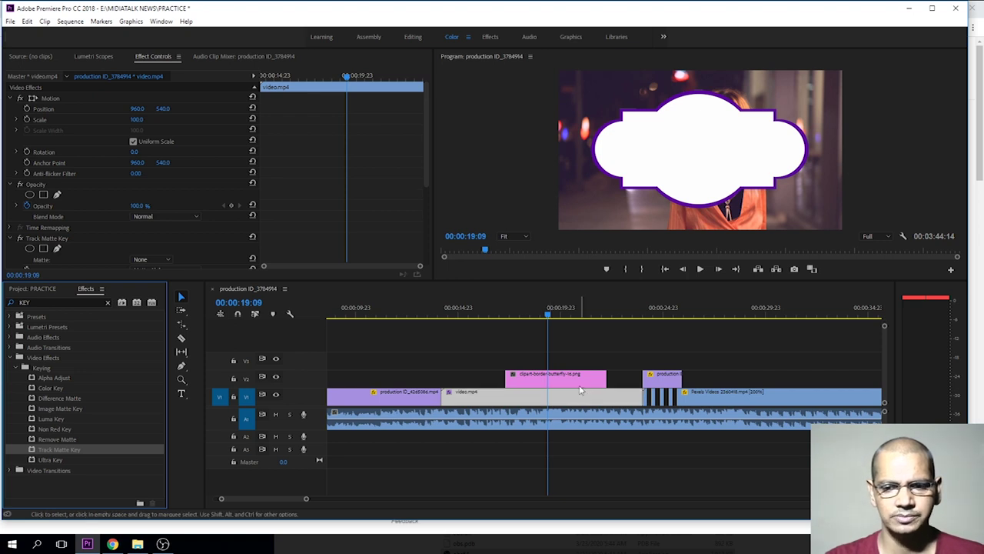
pyautogui.click(552, 395)
# Delete the duplicate Track Matte Key, set Matte to Video 2, and scrub to preview
pyautogui.click(419, 184)
pyautogui.scroll(-3, 419, 185)
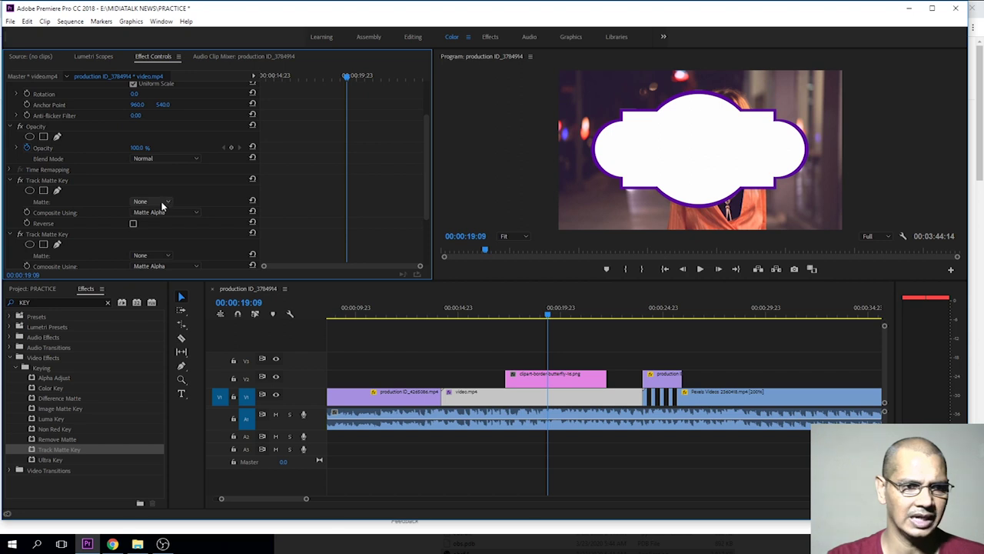
pyautogui.click(55, 181)
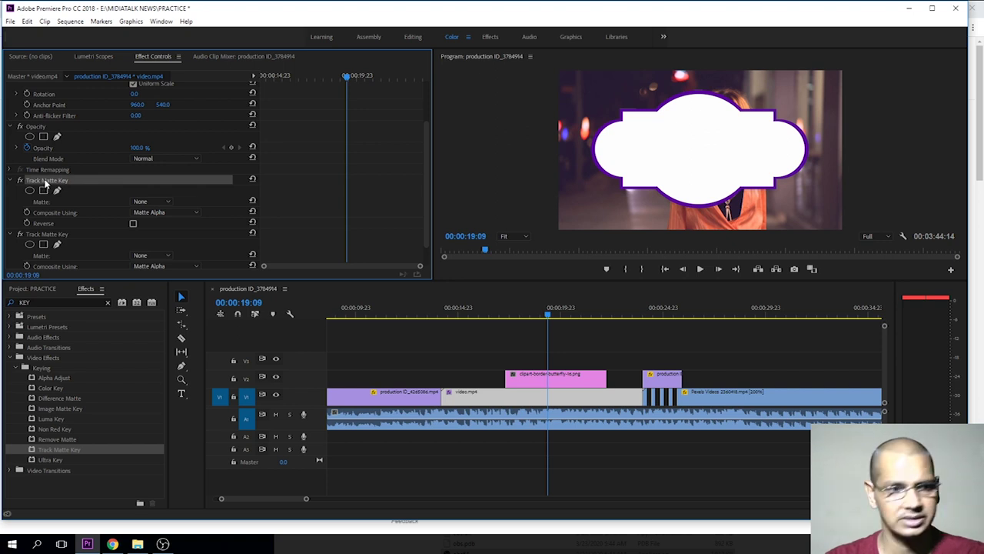
pyautogui.press('Delete')
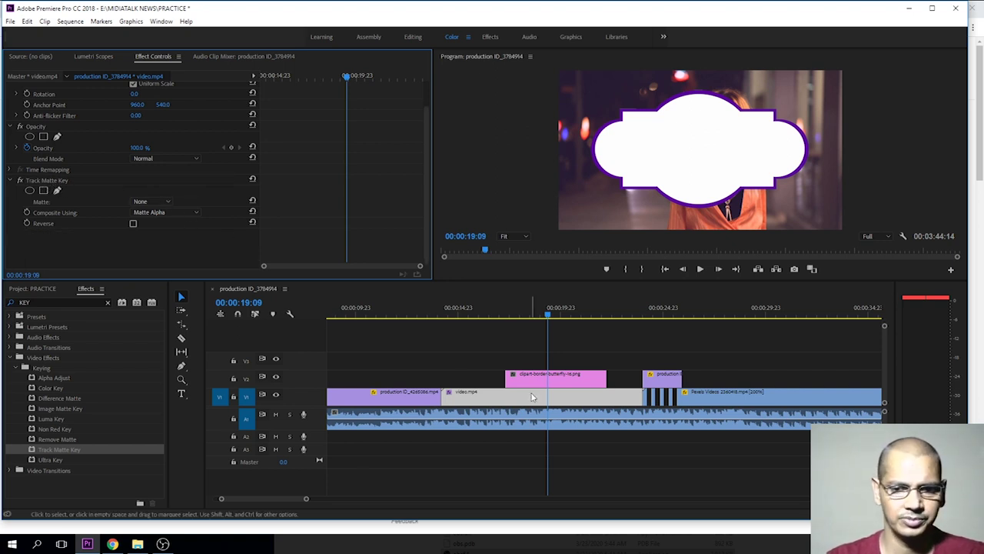
pyautogui.click(161, 203)
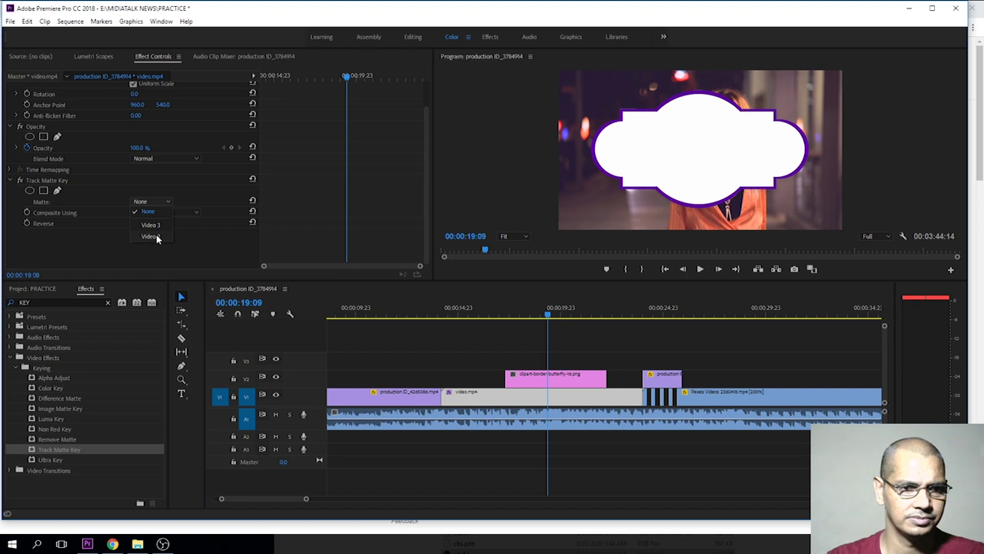
pyautogui.click(150, 236)
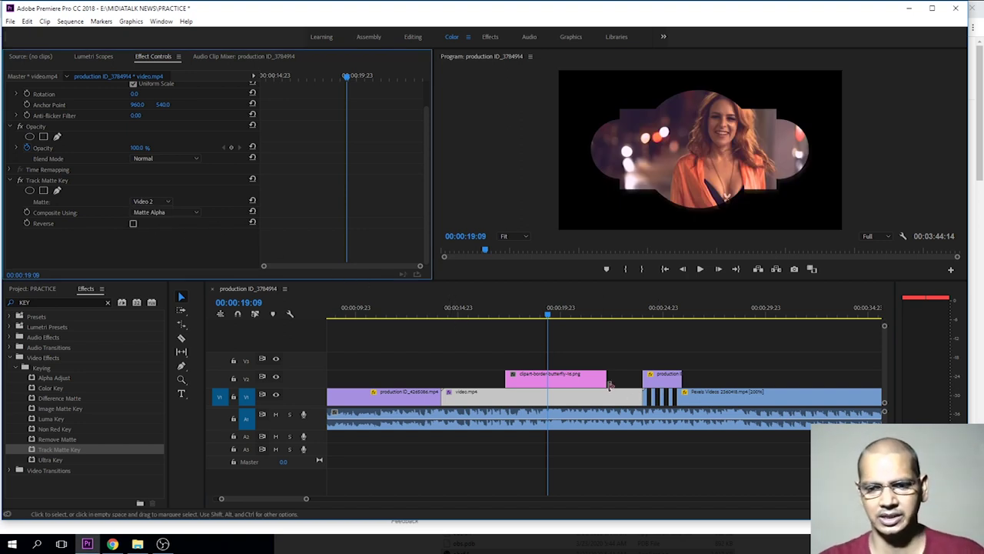
pyautogui.moveTo(565, 381); pyautogui.dragTo(549, 381)
pyautogui.moveTo(505, 315)
pyautogui.mouseDown()
pyautogui.moveTo(559, 316)
pyautogui.moveTo(550, 315)
pyautogui.mouseUp()
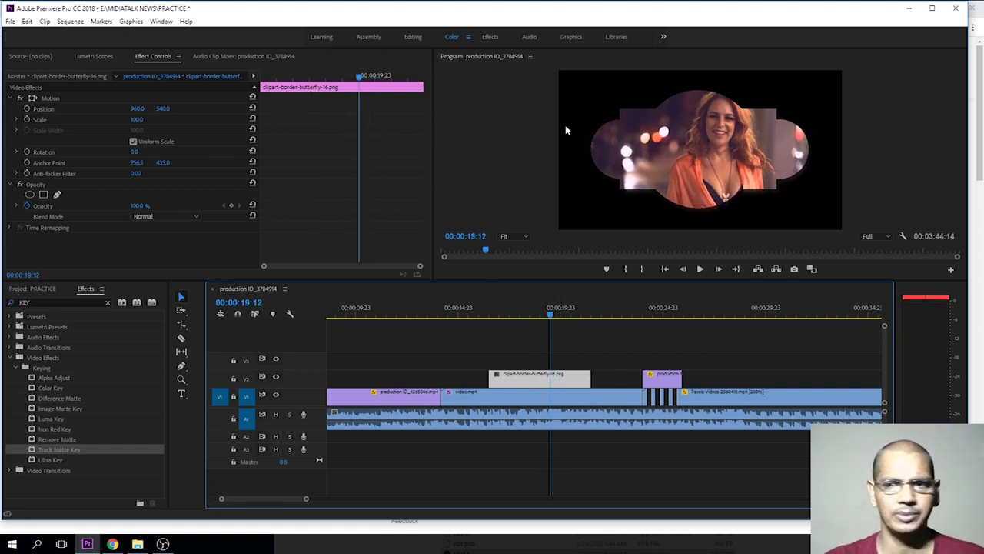
# Move the cloud PNG matte right and down in the frame, checking the mask at 17:15
pyautogui.click(49, 100)
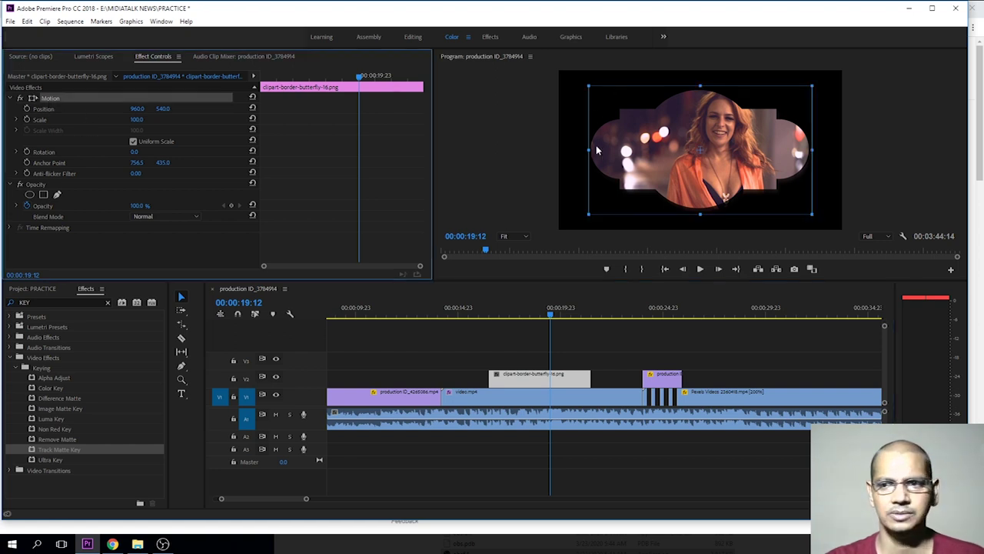
pyautogui.moveTo(641, 150); pyautogui.dragTo(662, 143)
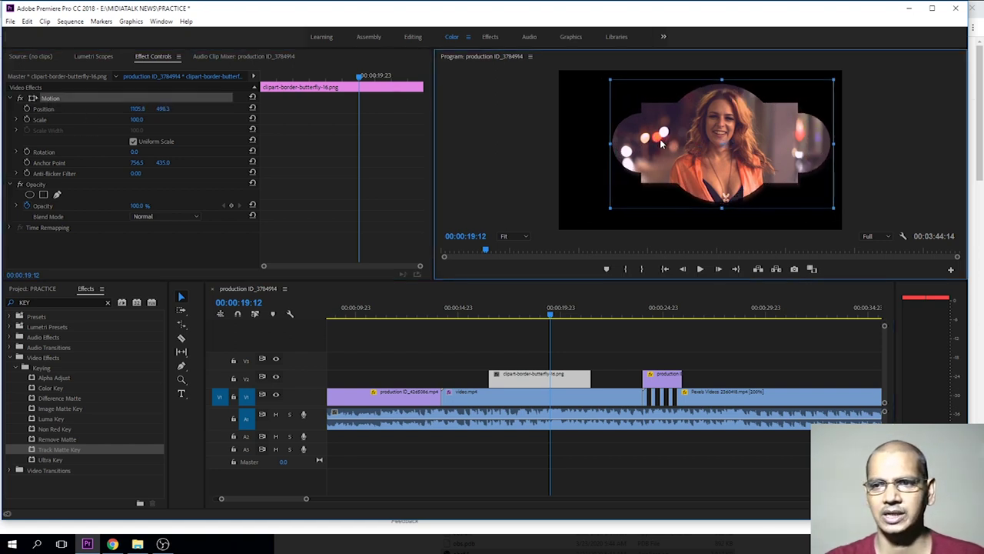
pyautogui.moveTo(516, 318); pyautogui.dragTo(566, 318)
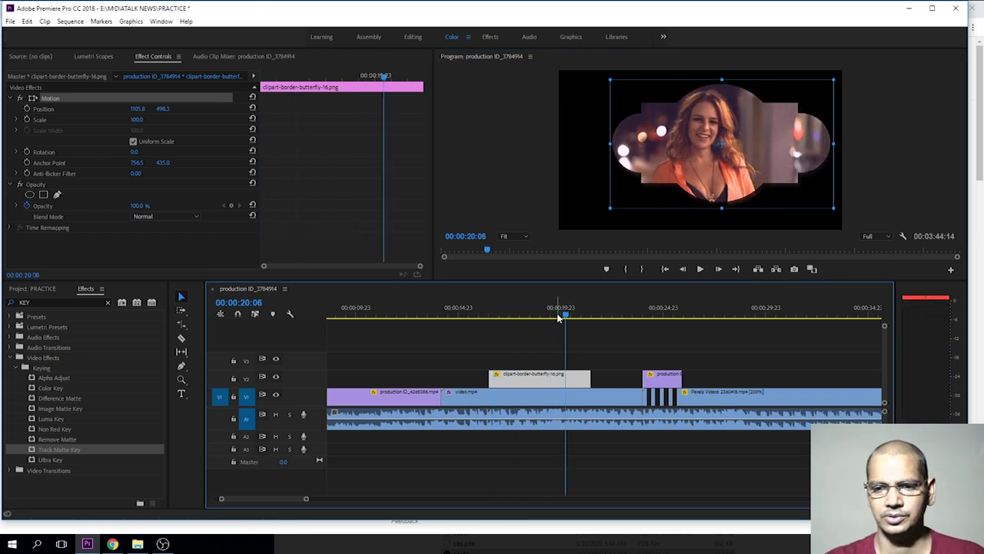
pyautogui.moveTo(681, 173); pyautogui.dragTo(692, 184)
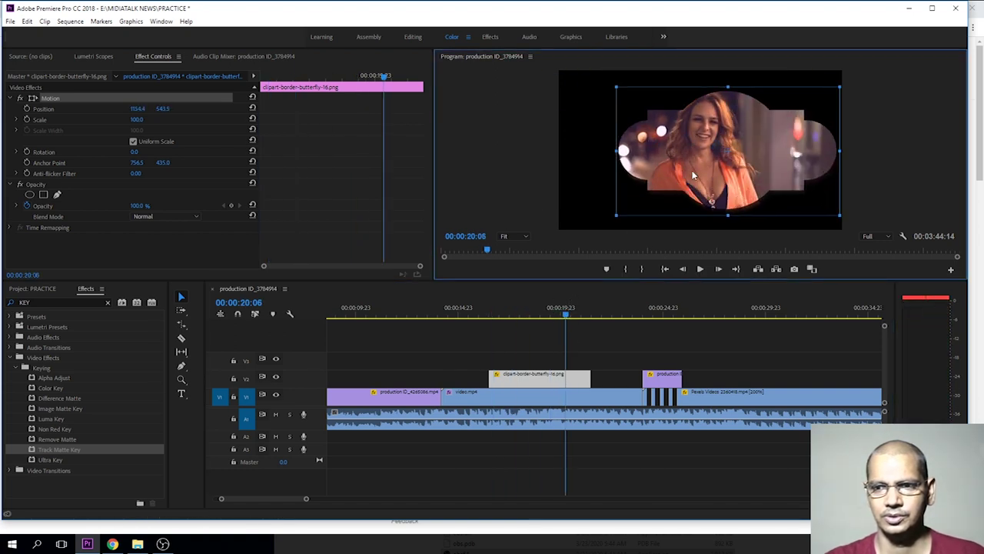
pyautogui.click(449, 311)
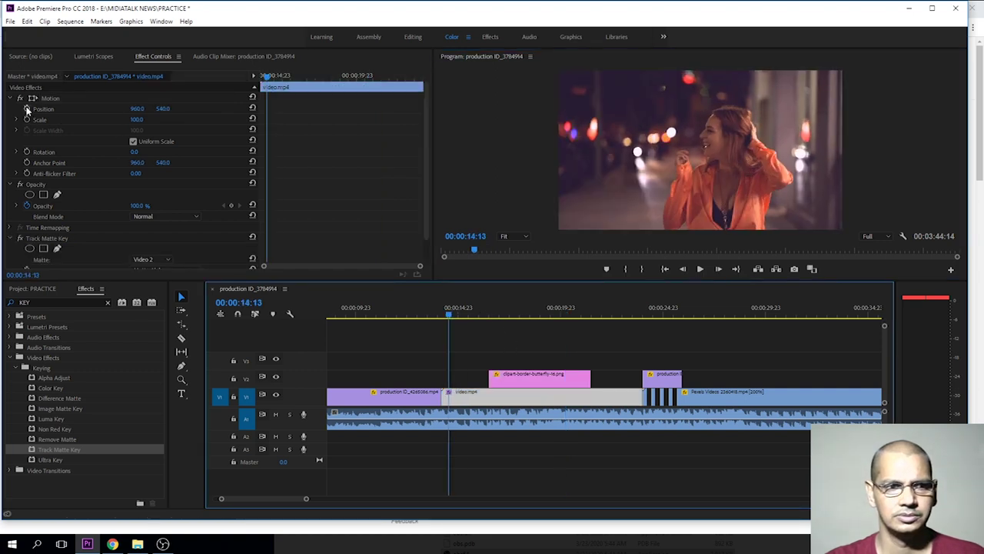
# Add a Position keyframe to video.mp4 at 14:13 and nudge the cloud PNG clip earlier
pyautogui.click(27, 108)
pyautogui.click(493, 314)
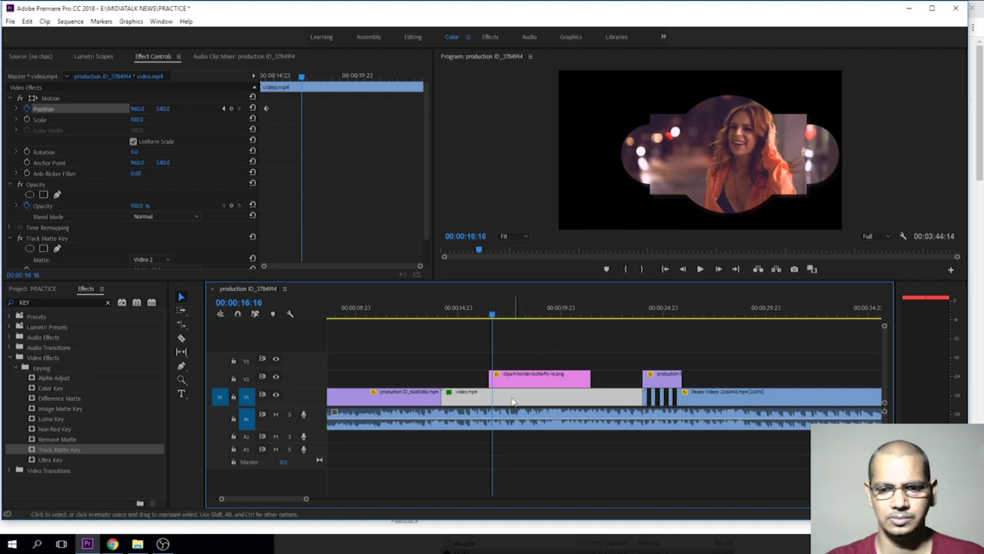
pyautogui.moveTo(517, 382); pyautogui.dragTo(506, 382)
pyautogui.moveTo(518, 316); pyautogui.dragTo(564, 312)
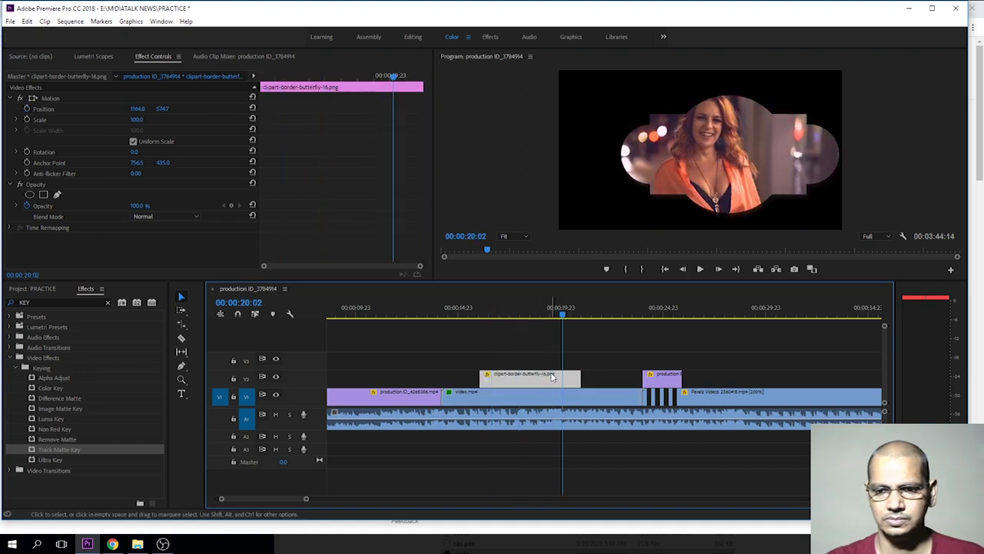
# Move the cloud PNG matte left and up to 991.2, 508.7 to frame the woman's face
pyautogui.click(34, 98)
pyautogui.moveTo(703, 141); pyautogui.dragTo(677, 132)
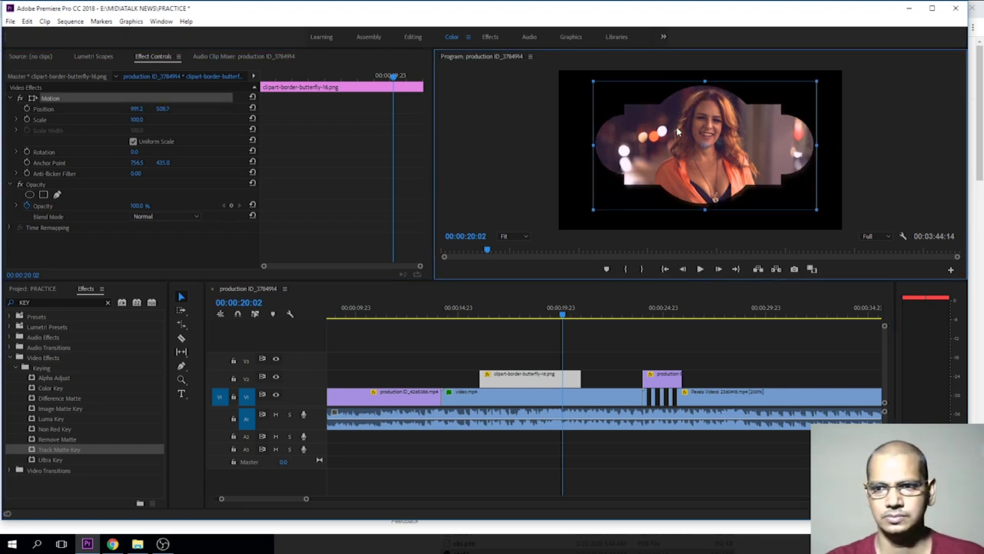
pyautogui.click(568, 314)
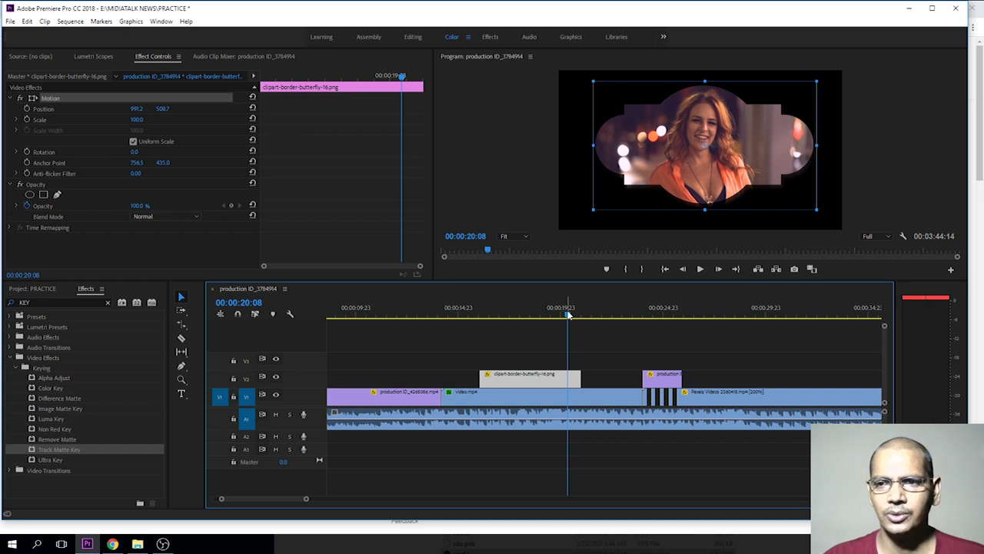
# Shift the cloud PNG clip on V2 slightly later and preview the mask around 19:22–20:13
pyautogui.moveTo(568, 314); pyautogui.dragTo(527, 324)
pyautogui.moveTo(546, 382); pyautogui.dragTo(557, 383)
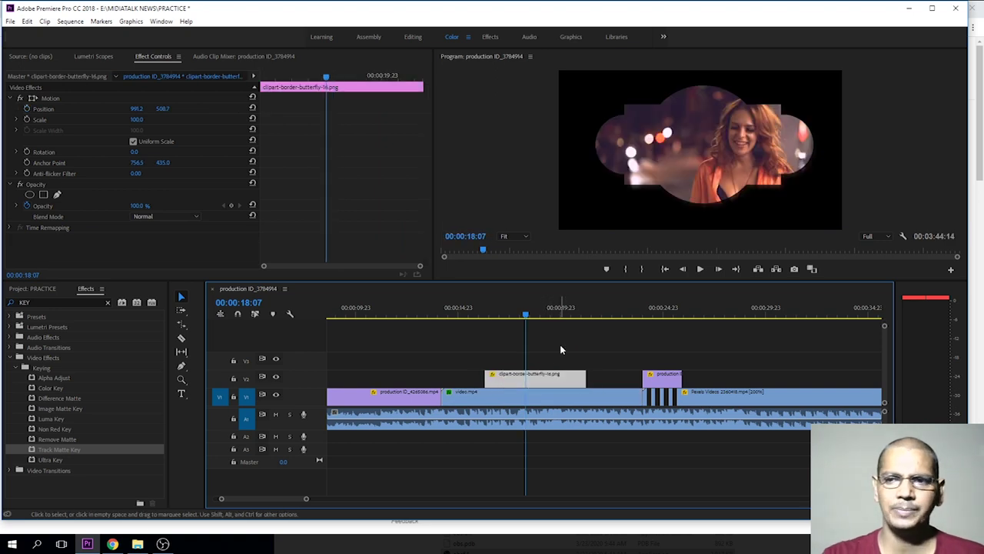
pyautogui.moveTo(547, 316); pyautogui.dragTo(560, 315)
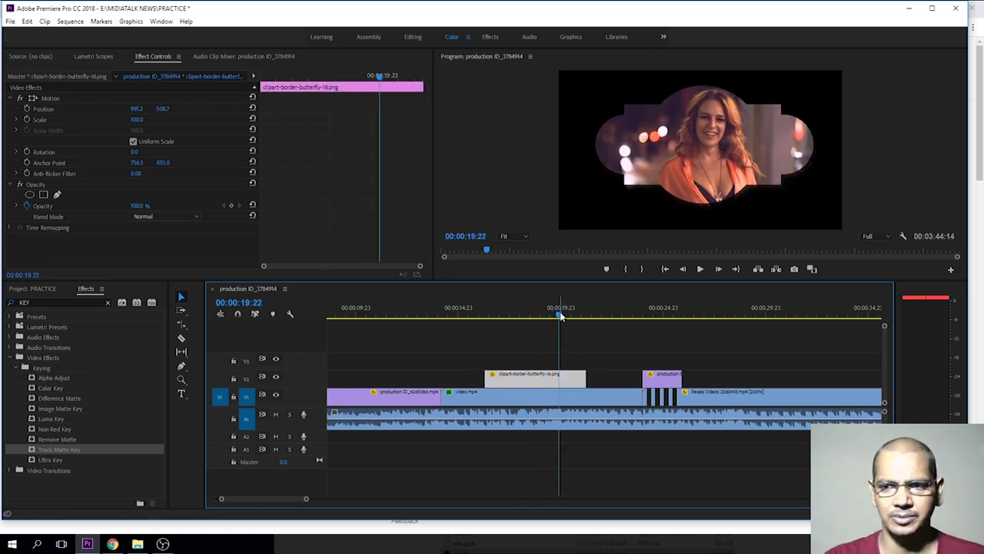